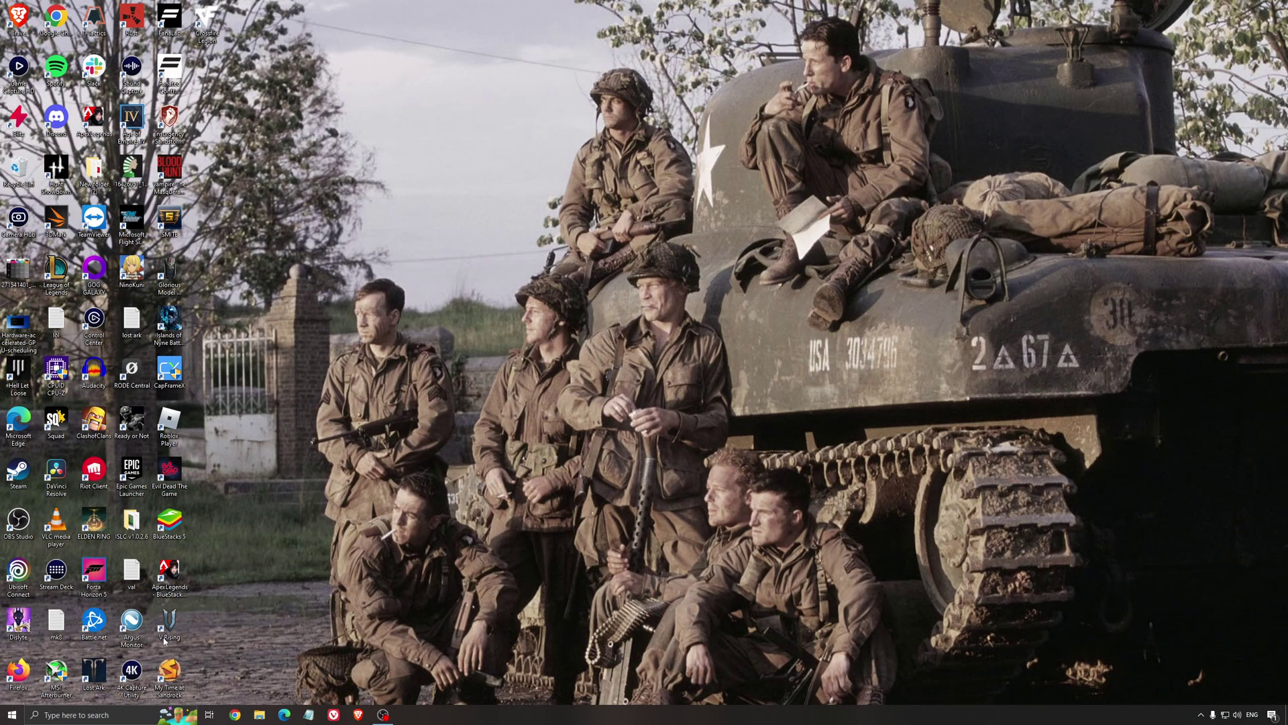
Review the Game Mode, Xbox Game Bar and capture settings, then view the GPU scheduling screenshot.
left_click(113, 716)
type("game mode")
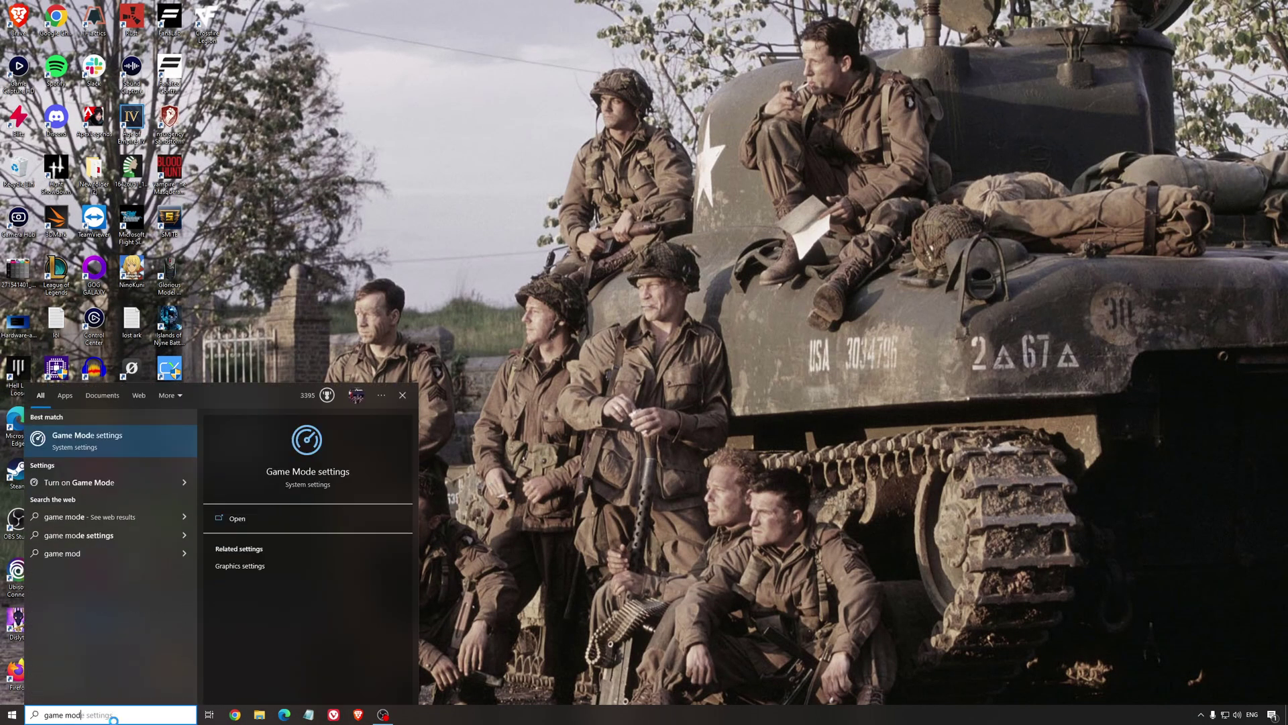
key("Return")
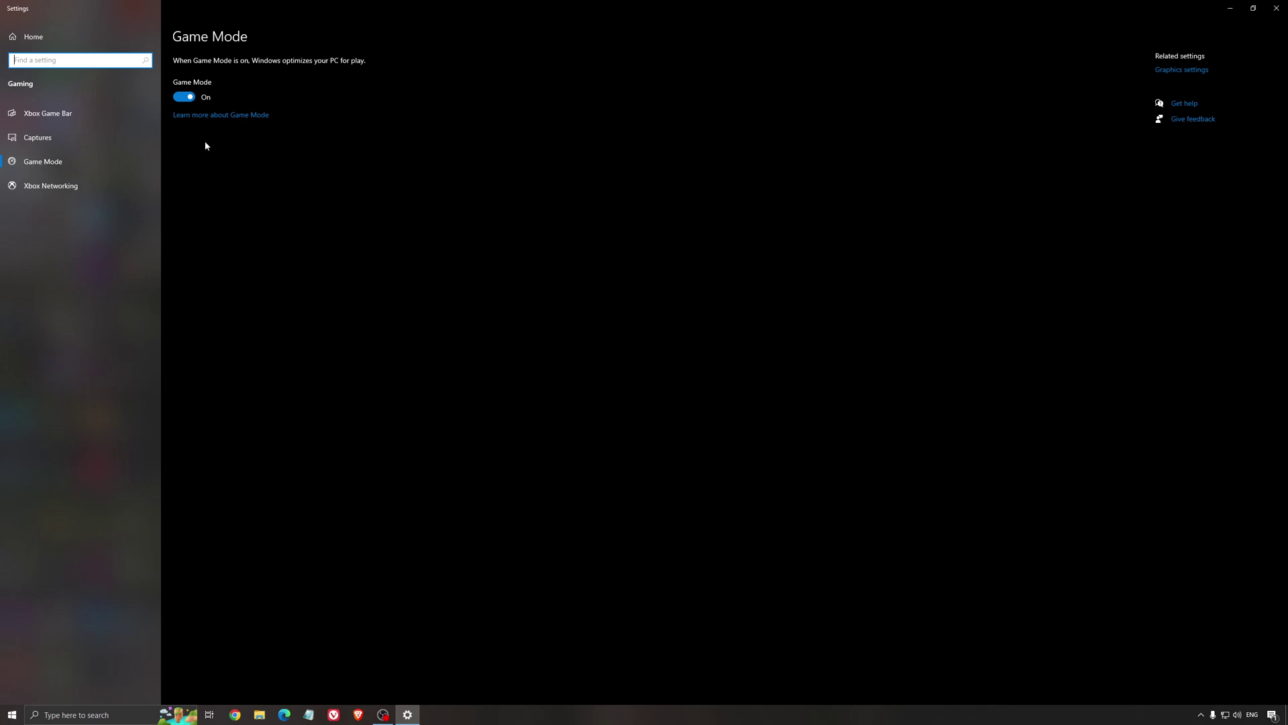
left_click(83, 124)
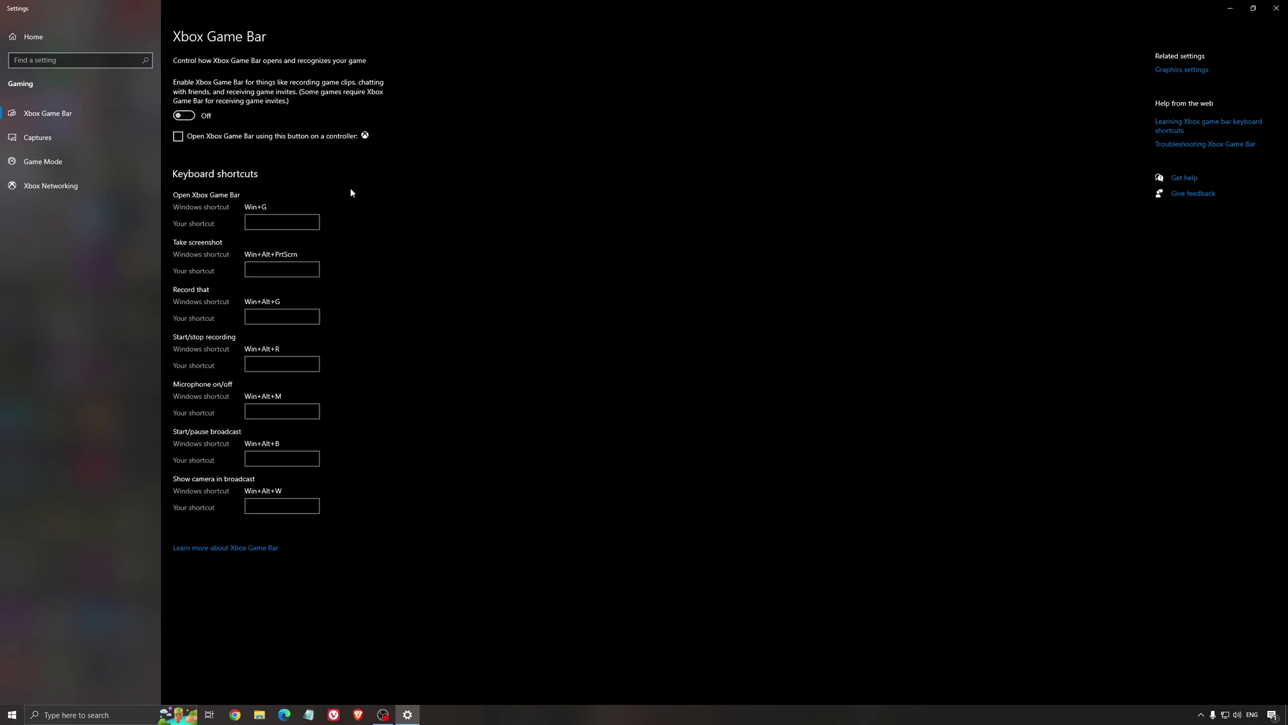
left_click(59, 138)
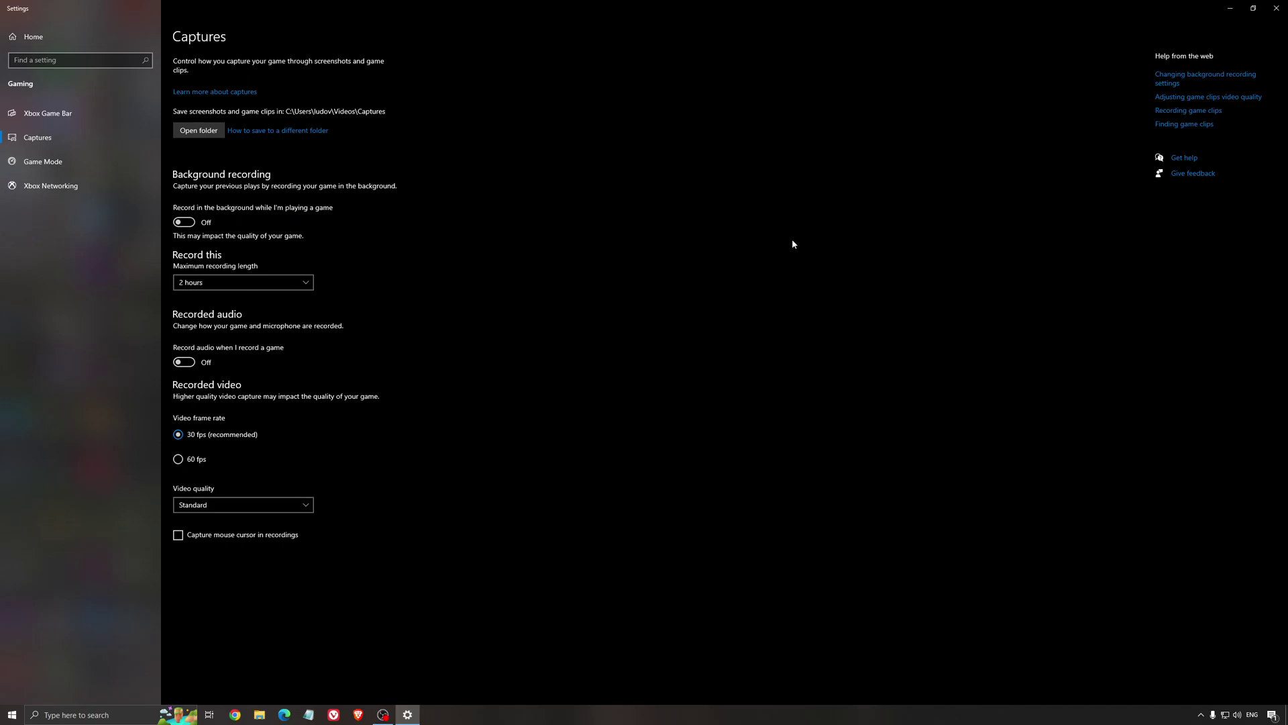
left_click(1283, 6)
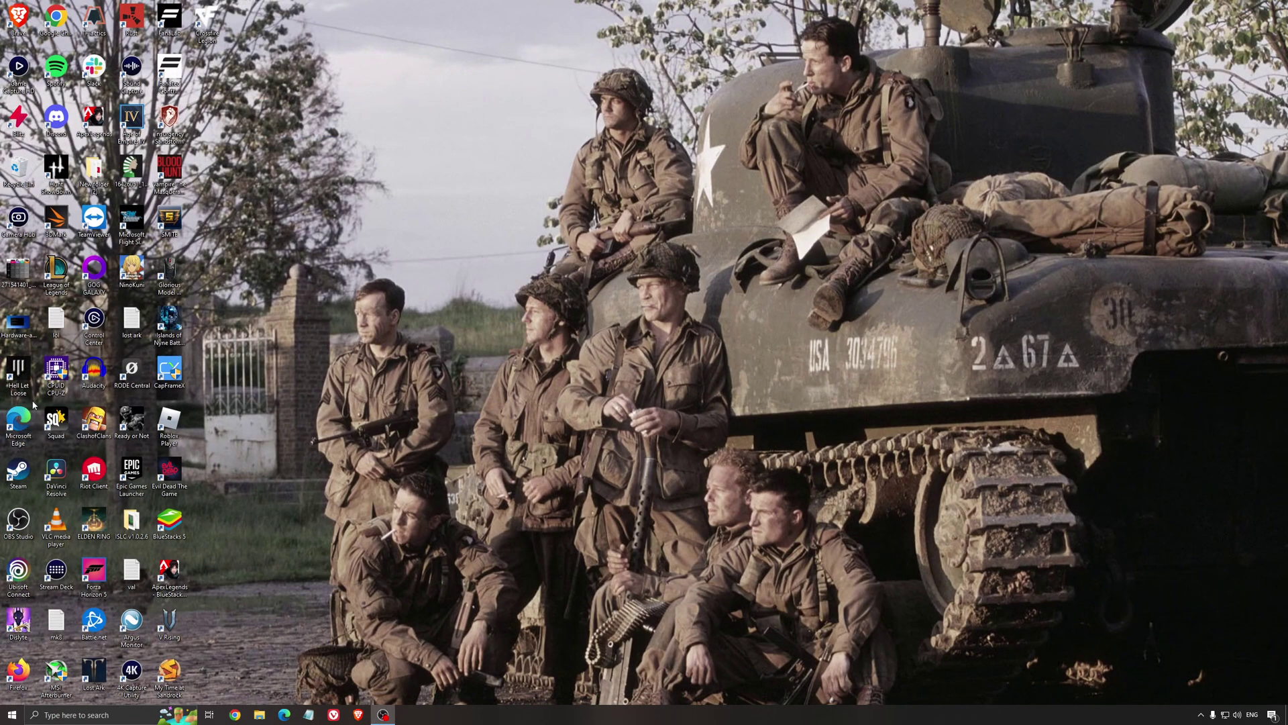
double_click(19, 326)
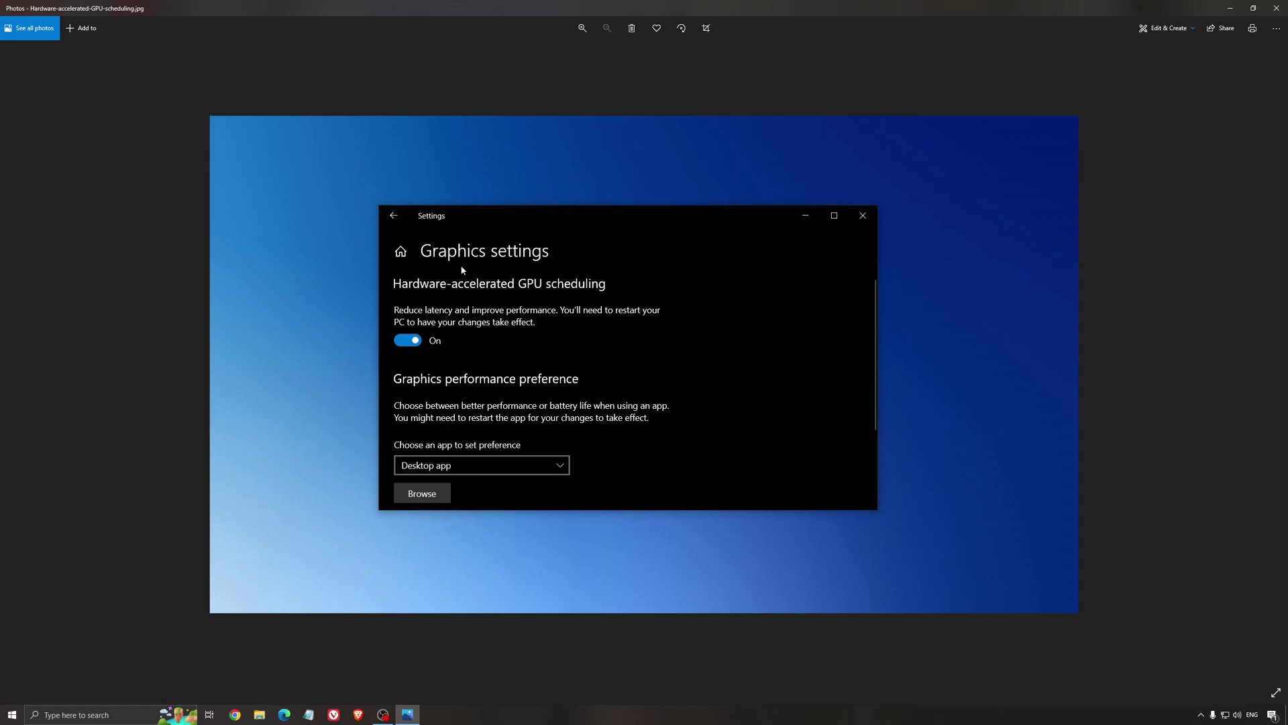
left_click(1276, 8)
Check for an AMD driver update from the Home dashboard, browse the games overview, then close AMD Software.
left_click(1201, 716)
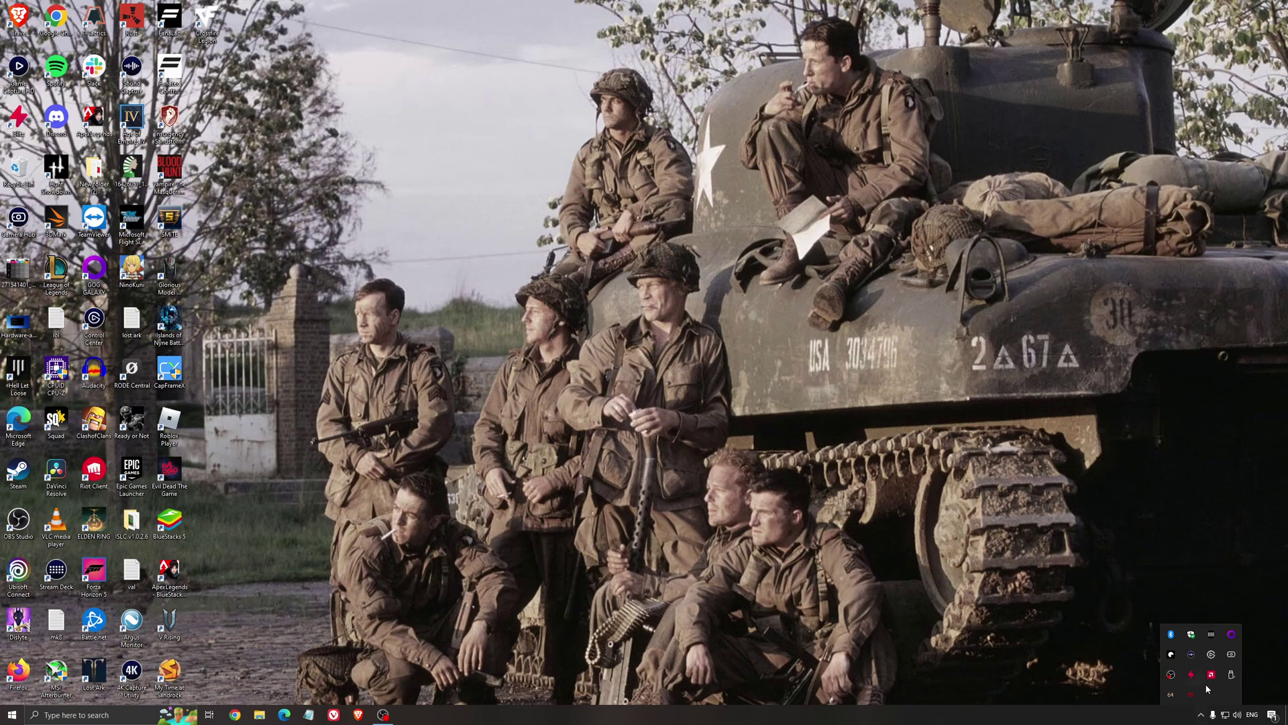
left_click(1211, 673)
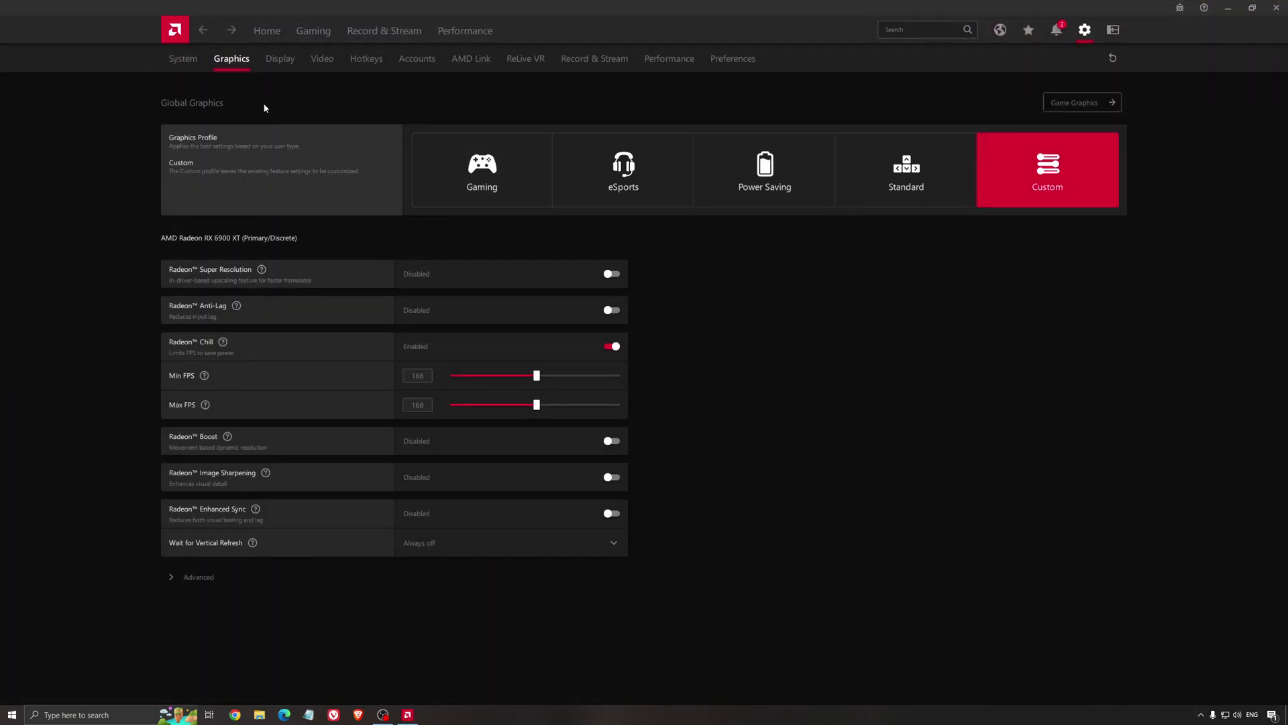
left_click(262, 32)
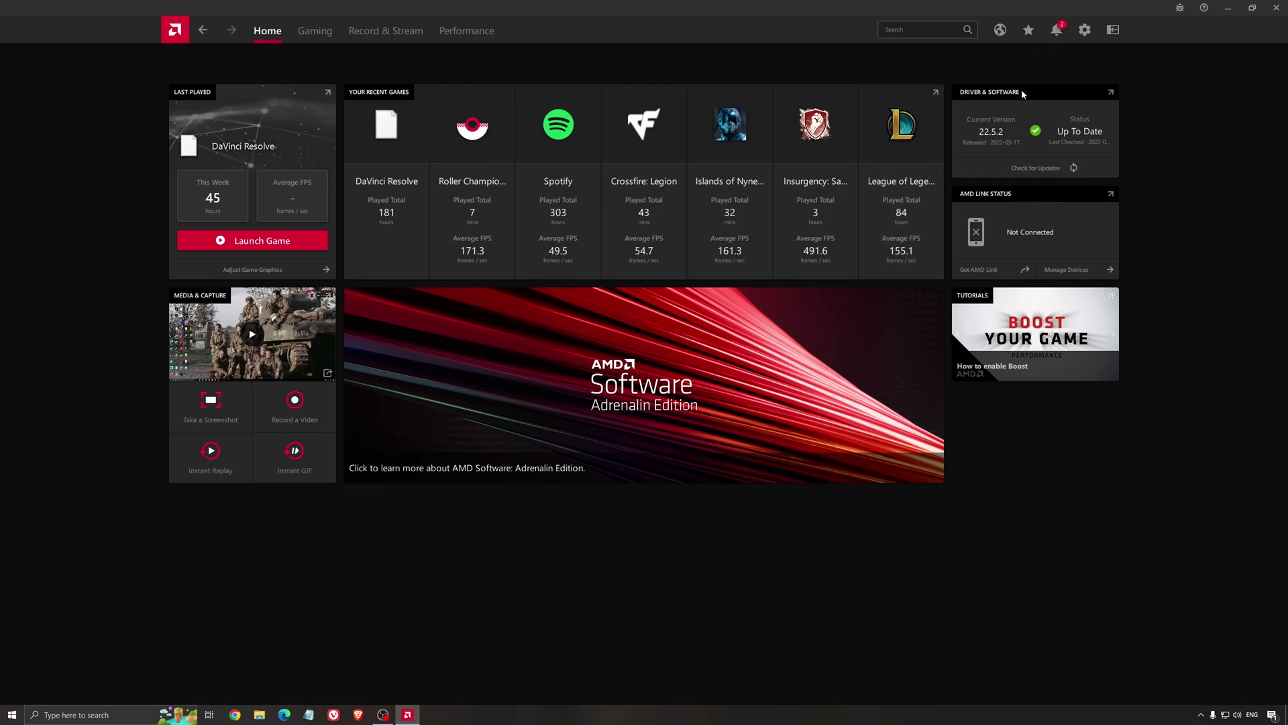
left_click(1033, 173)
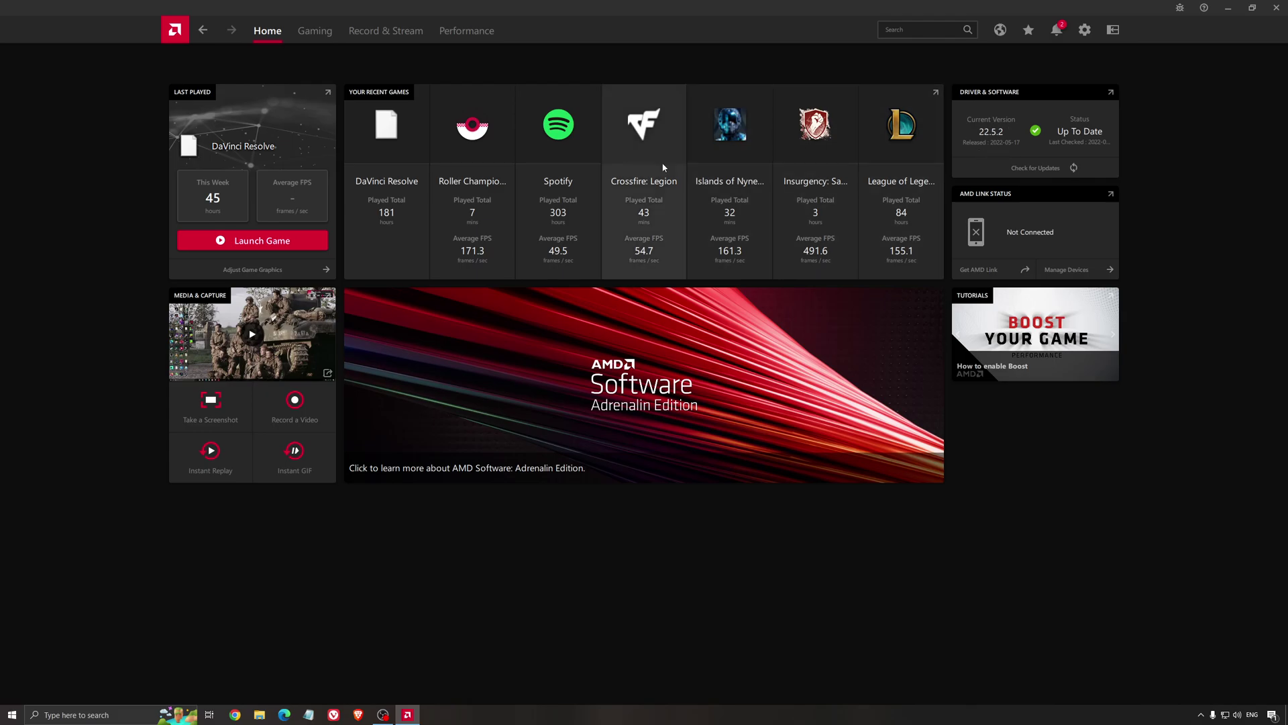
left_click(316, 31)
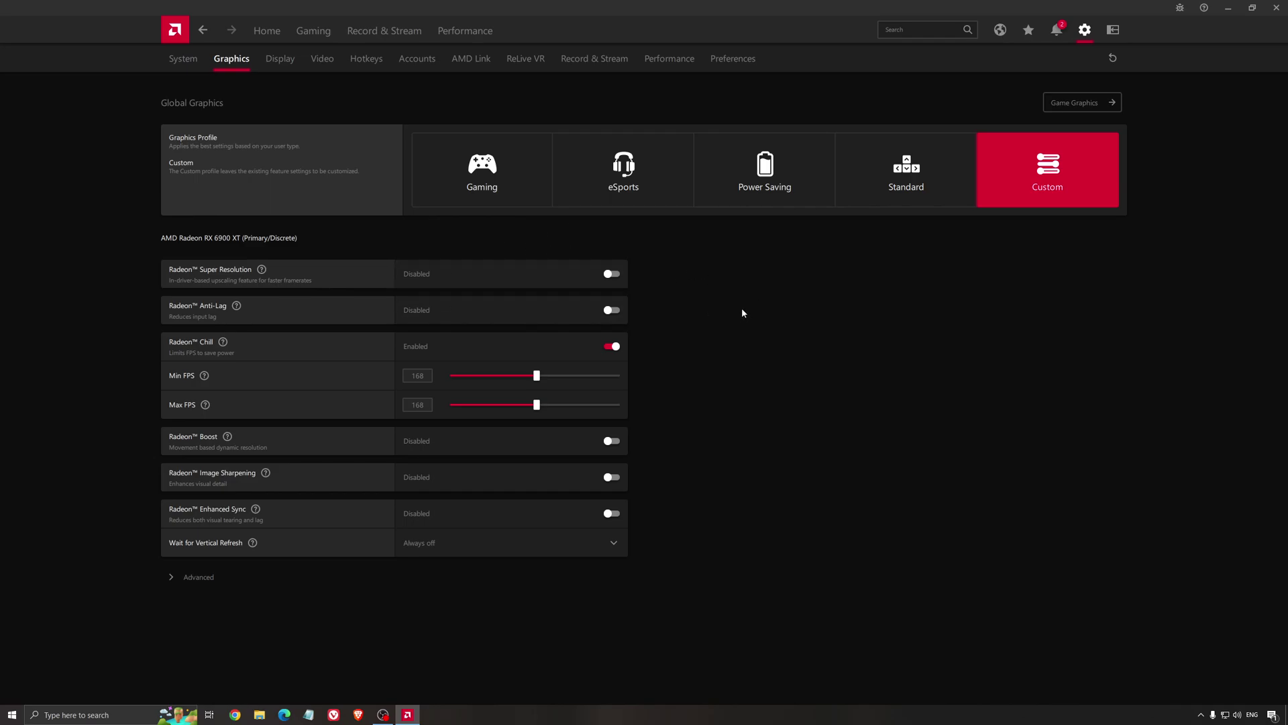
left_click(1277, 7)
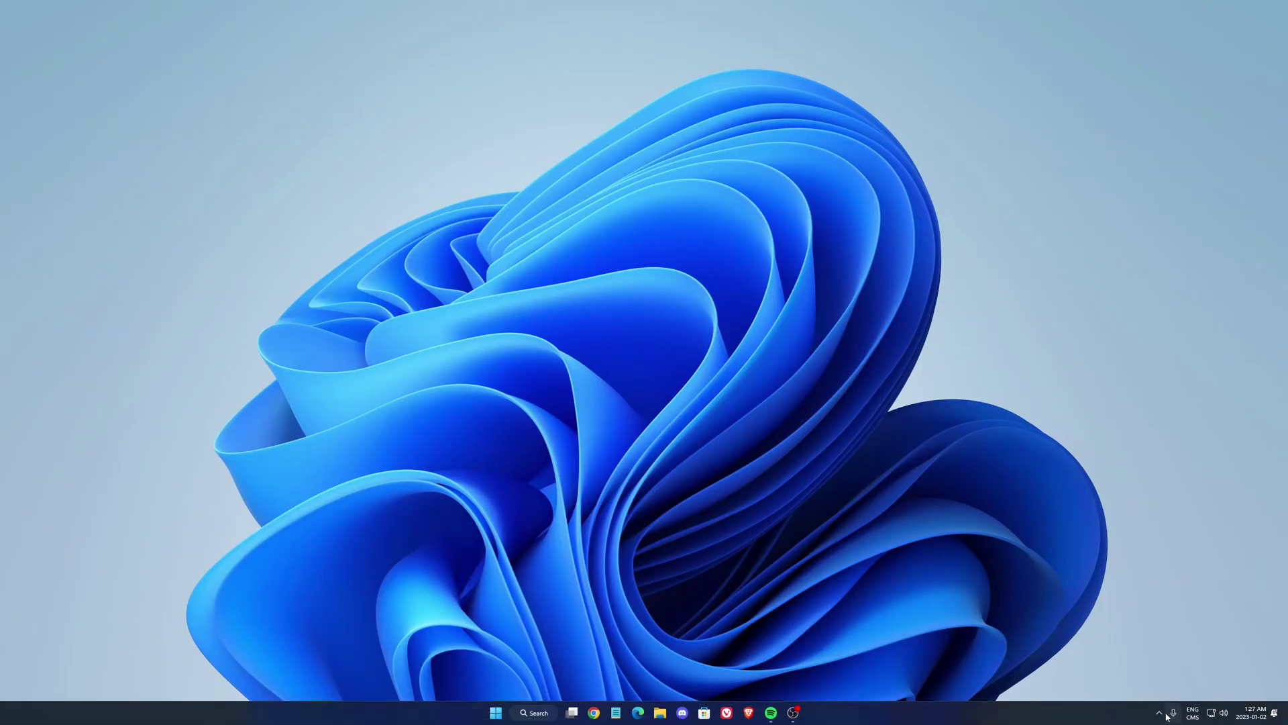
Launch NVIDIA Control Panel from the tray's NVIDIA icon and scroll the 3D settings list.
left_click(1160, 712)
right_click(1171, 686)
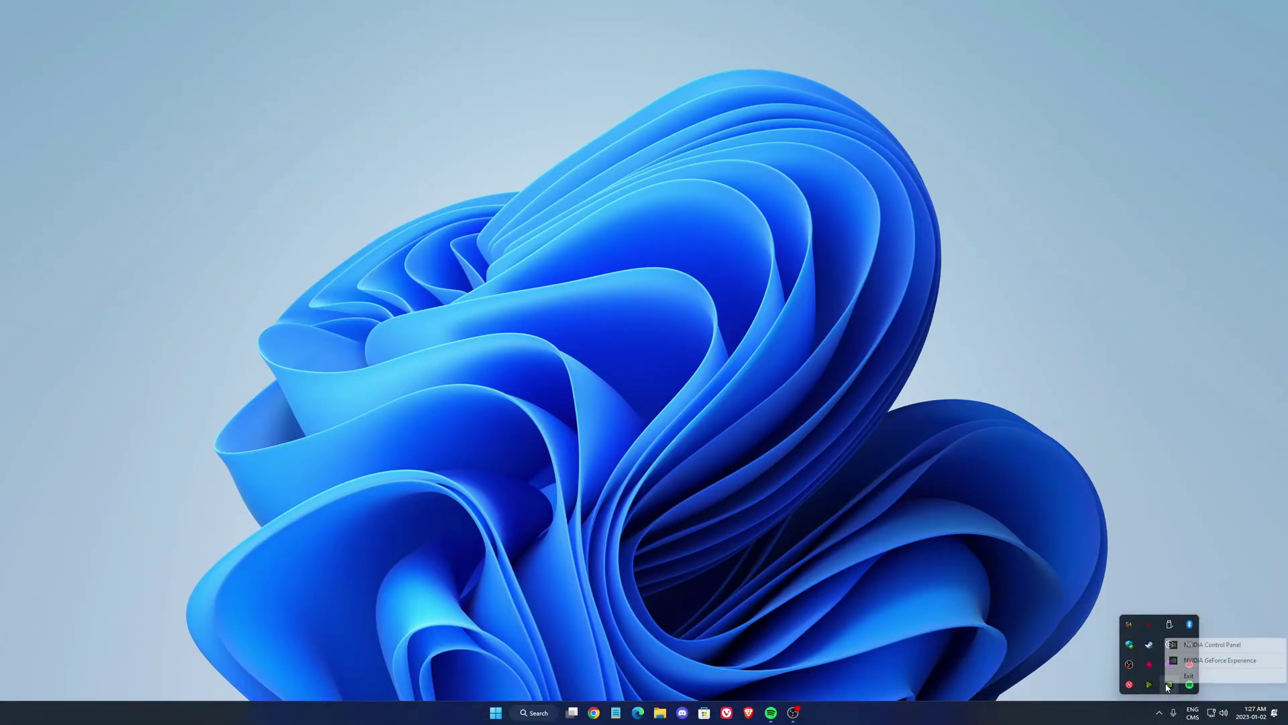
left_click(1194, 648)
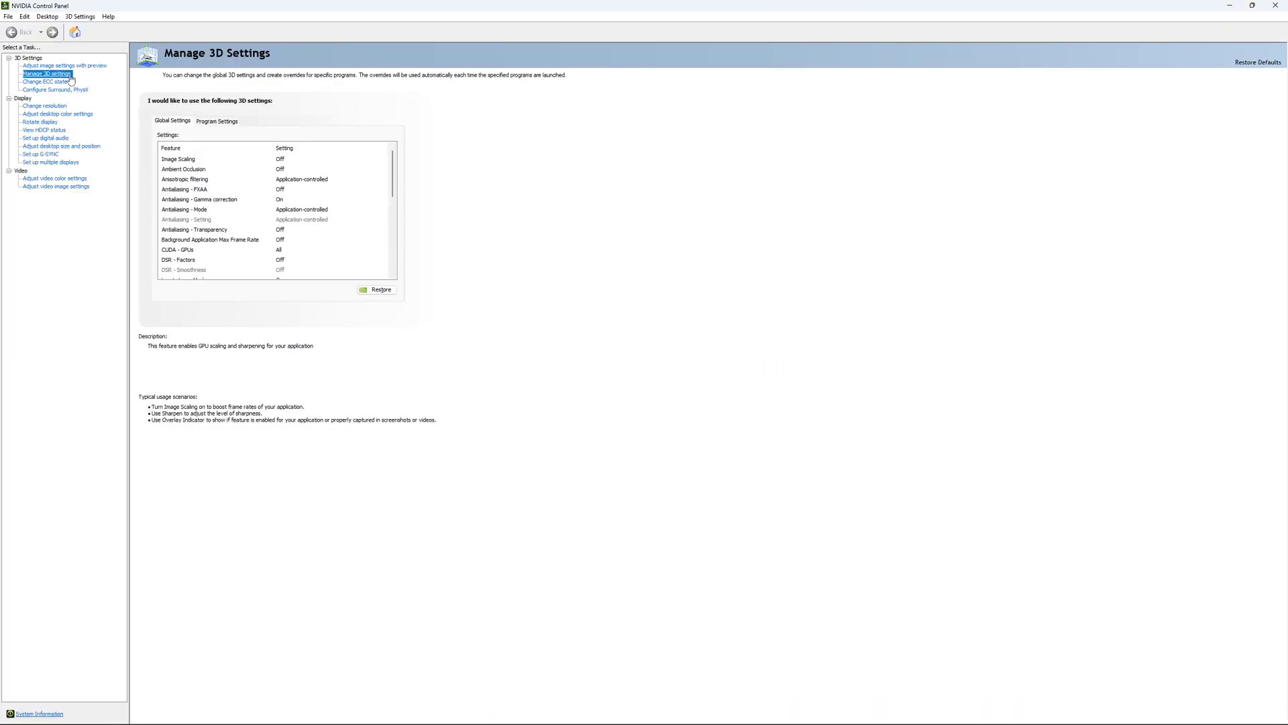
left_click_drag(394, 158, 397, 192)
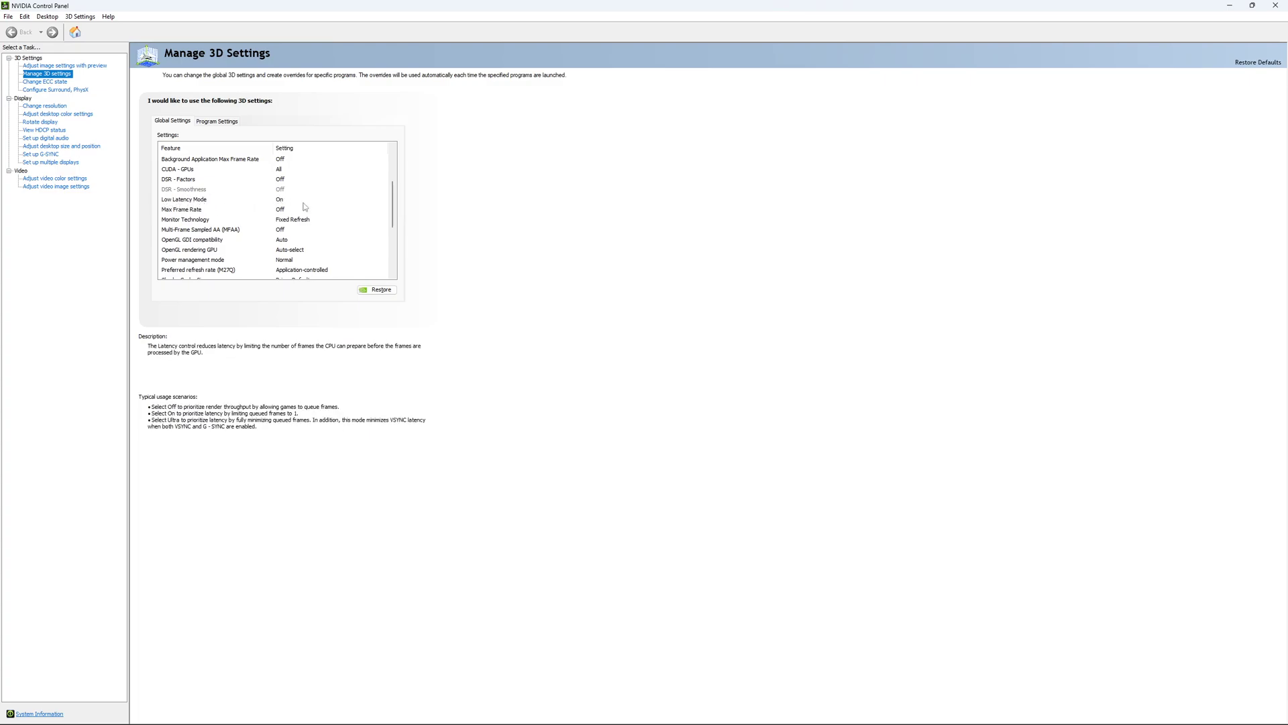
scroll(255, 194, "down", 1)
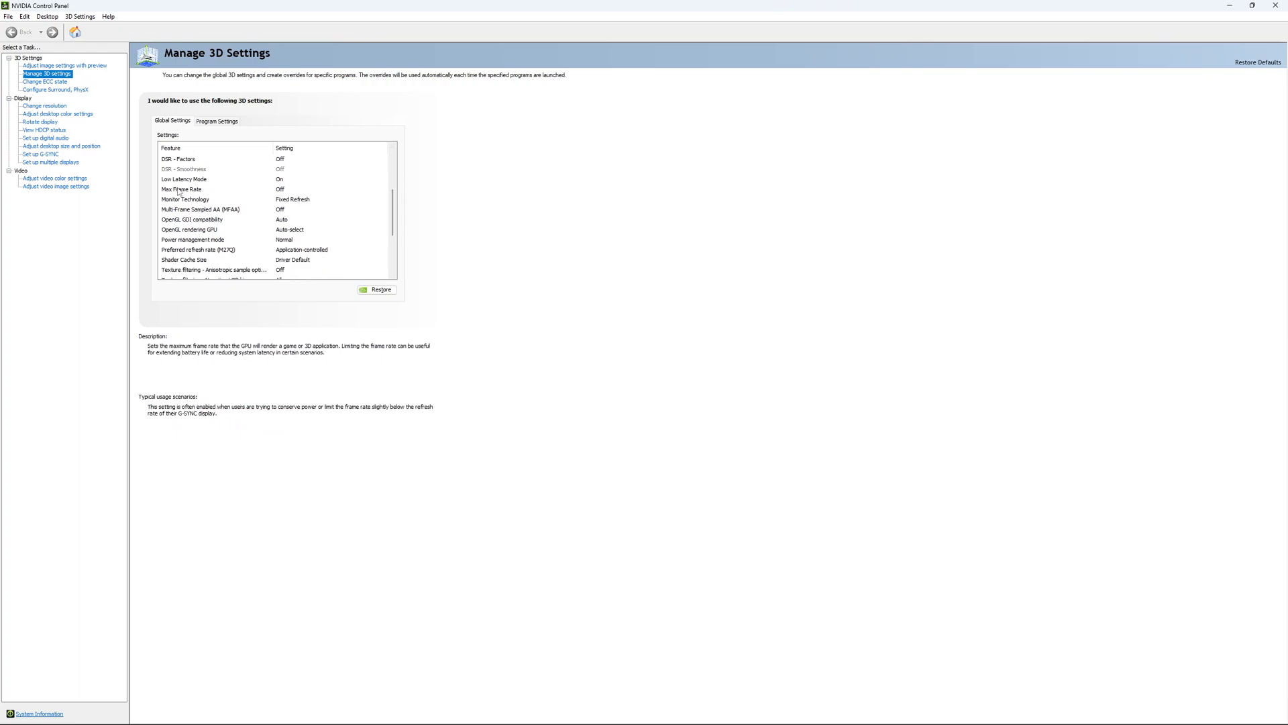
Try Max Frame Rate at 167 FPS, leave it Off, then go to Change ECC State.
left_click(272, 190)
left_click(273, 191)
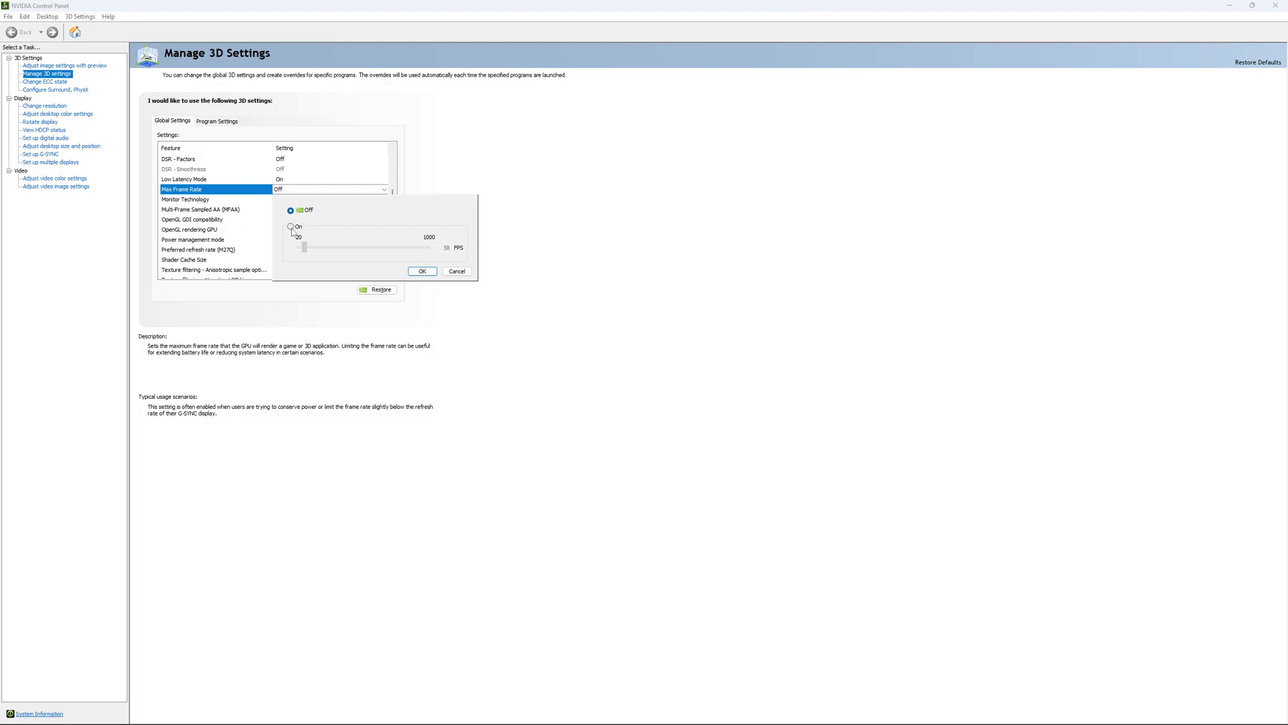
left_click(291, 227)
left_click_drag(304, 247, 311, 254)
left_click_drag(320, 255, 321, 255)
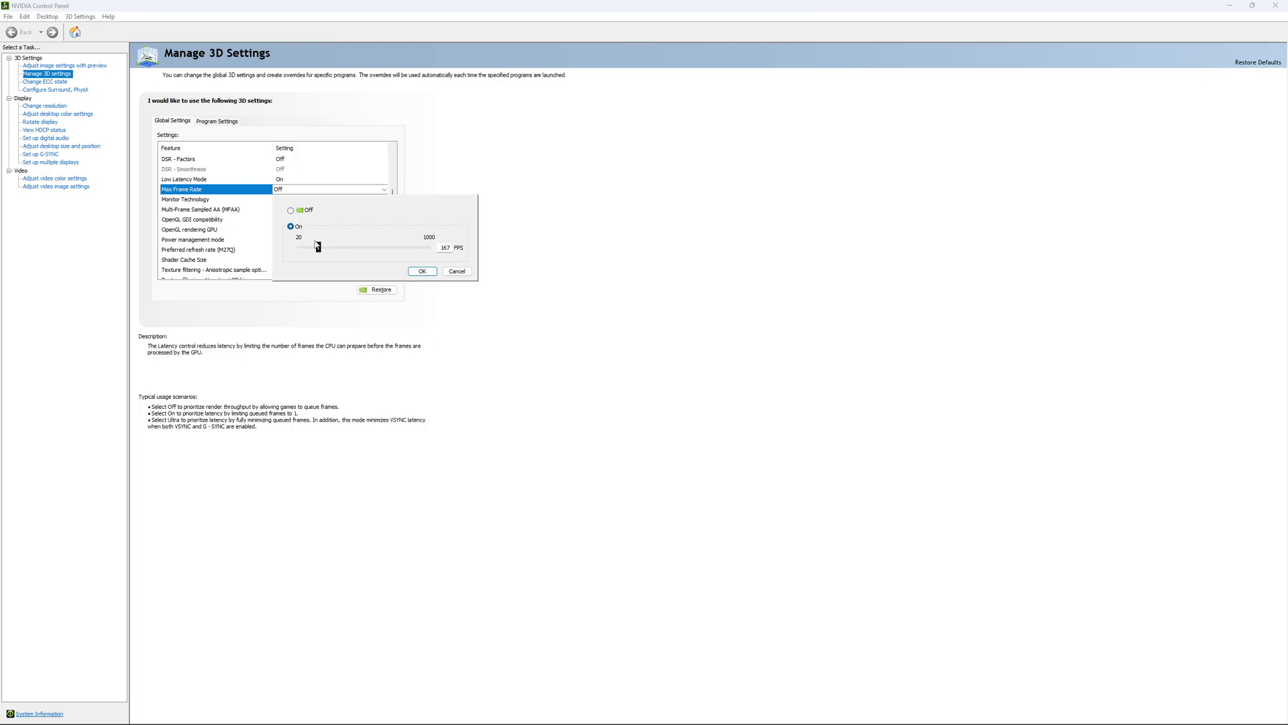
left_click(290, 210)
left_click(422, 272)
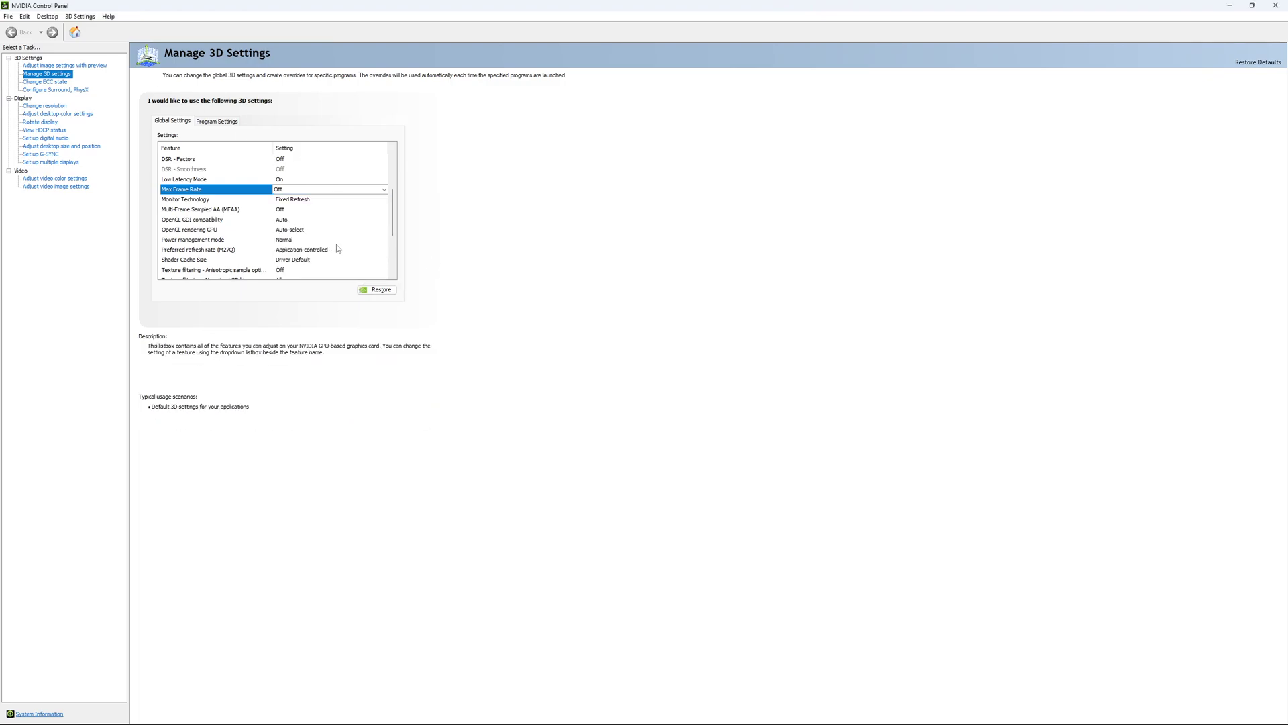
scroll(337, 248, "down", 3)
left_click(60, 84)
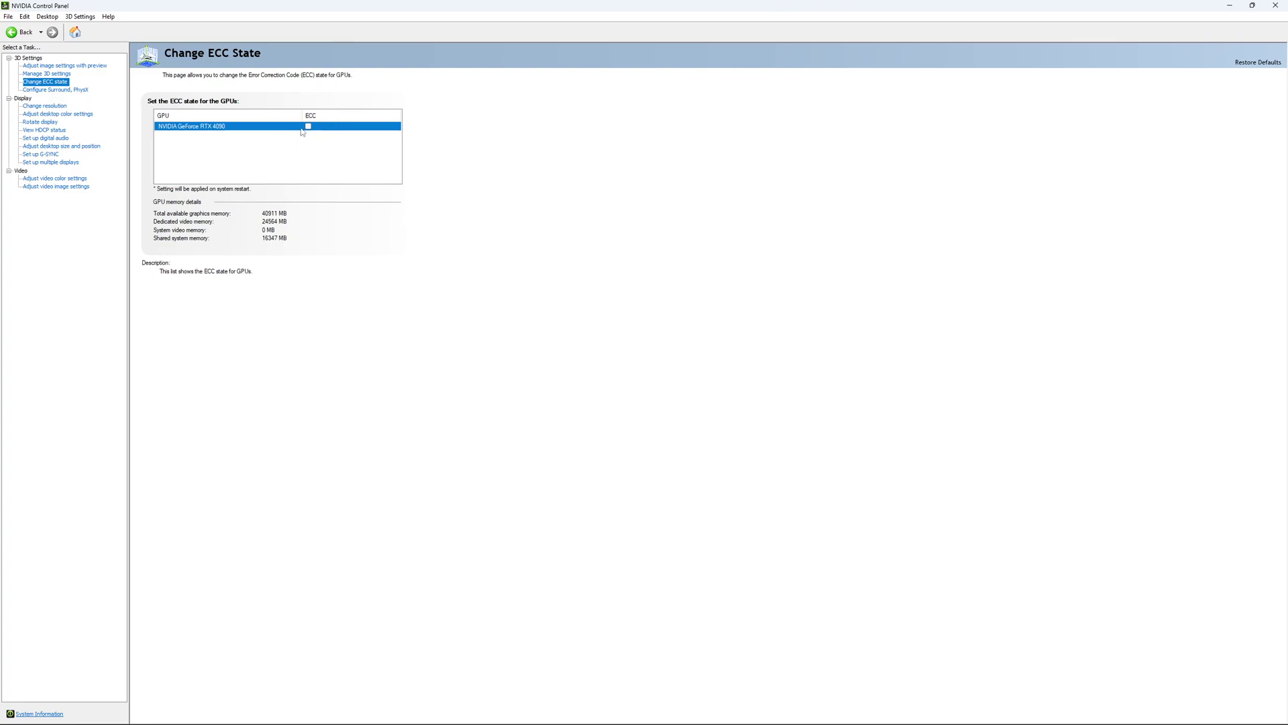
On Change Resolution, confirm the 2560 × 1440 display keeps its 170Hz refresh rate.
left_click(36, 107)
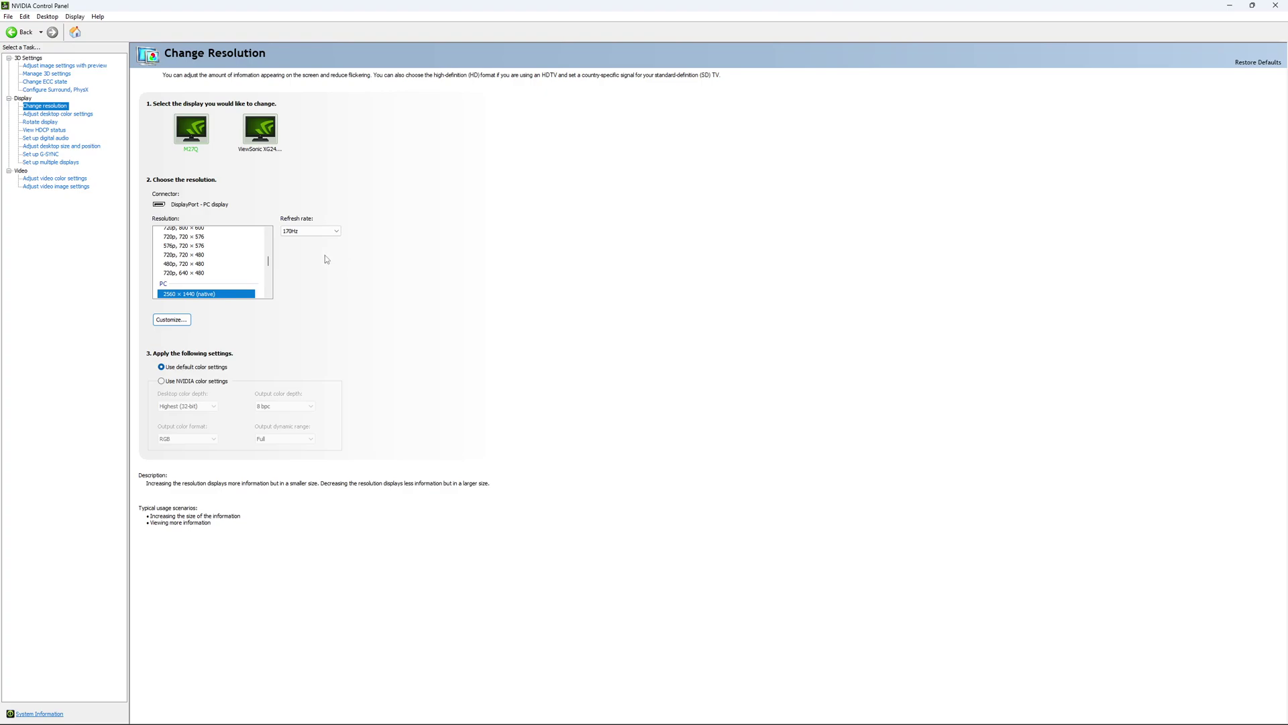
left_click(317, 231)
left_click(320, 238)
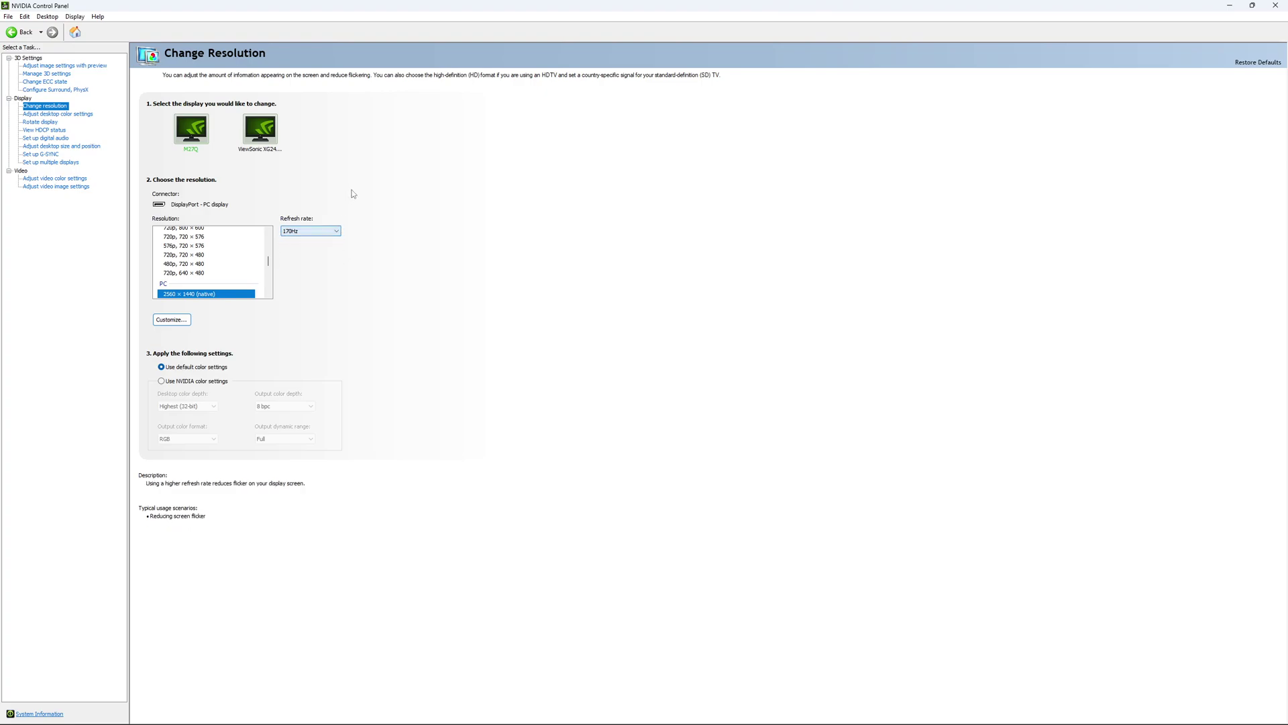
left_click(321, 229)
left_click(310, 229)
left_click(459, 233)
Open Set up G-SYNC, leaving G-SYNC Compatible unchecked for both monitors.
left_click(43, 155)
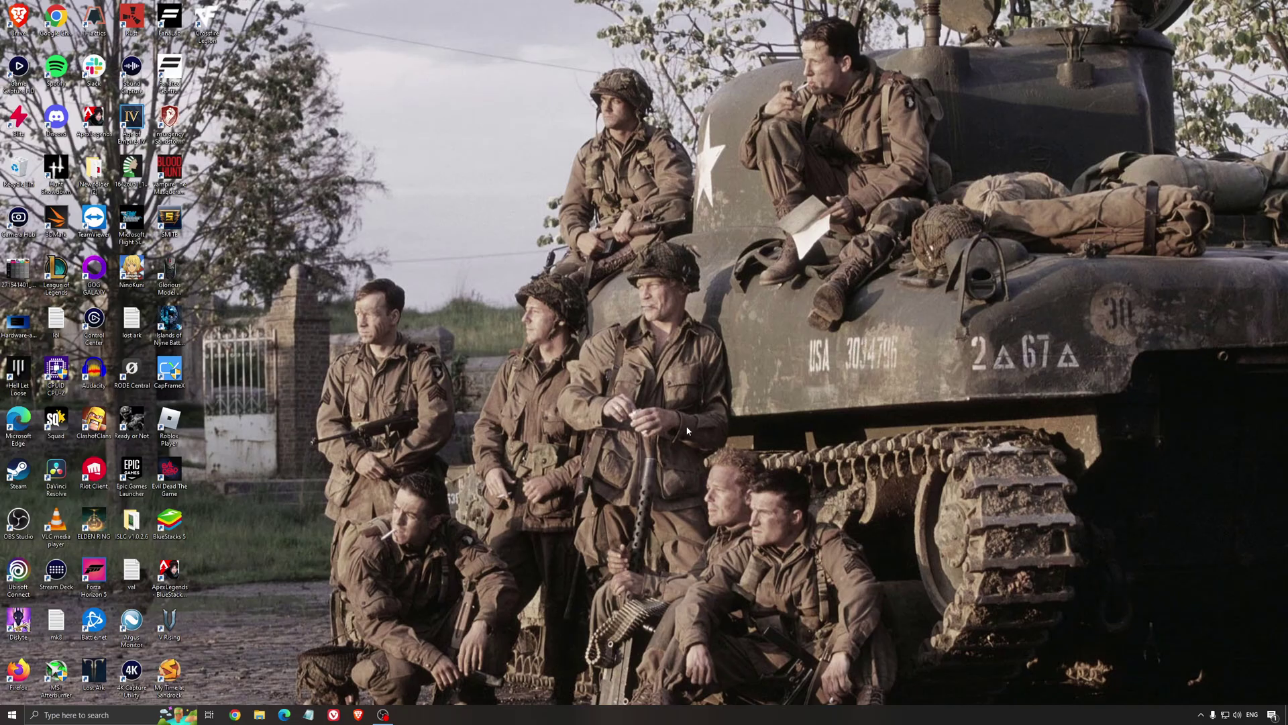
Return to Power Options, confirm the High performance plan, and close the window with Alt+F4.
left_click(101, 715)
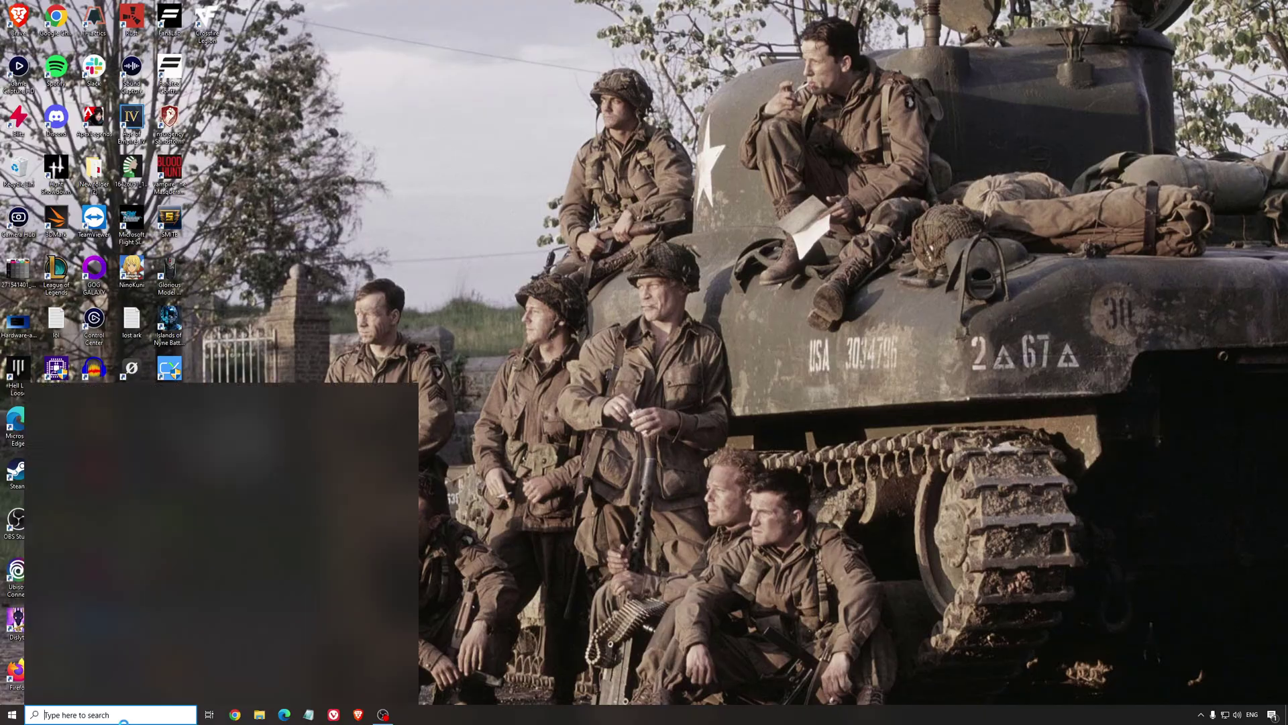
left_click(124, 721)
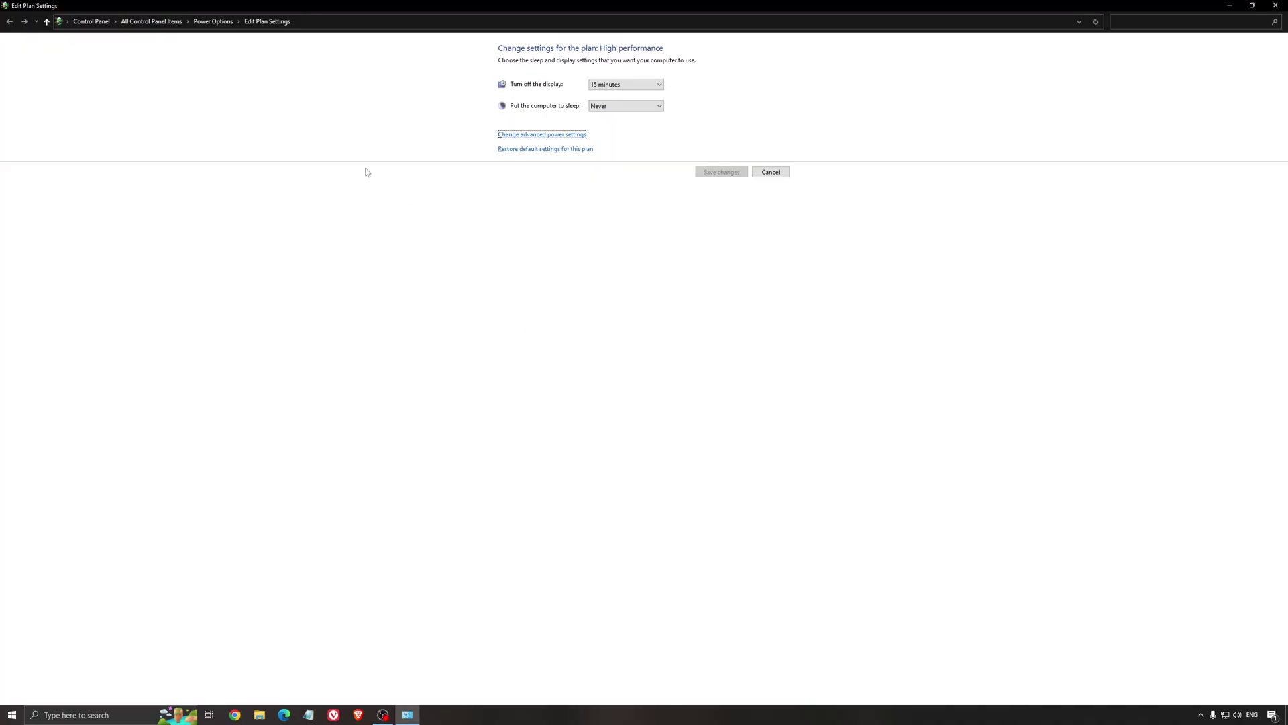
left_click(213, 22)
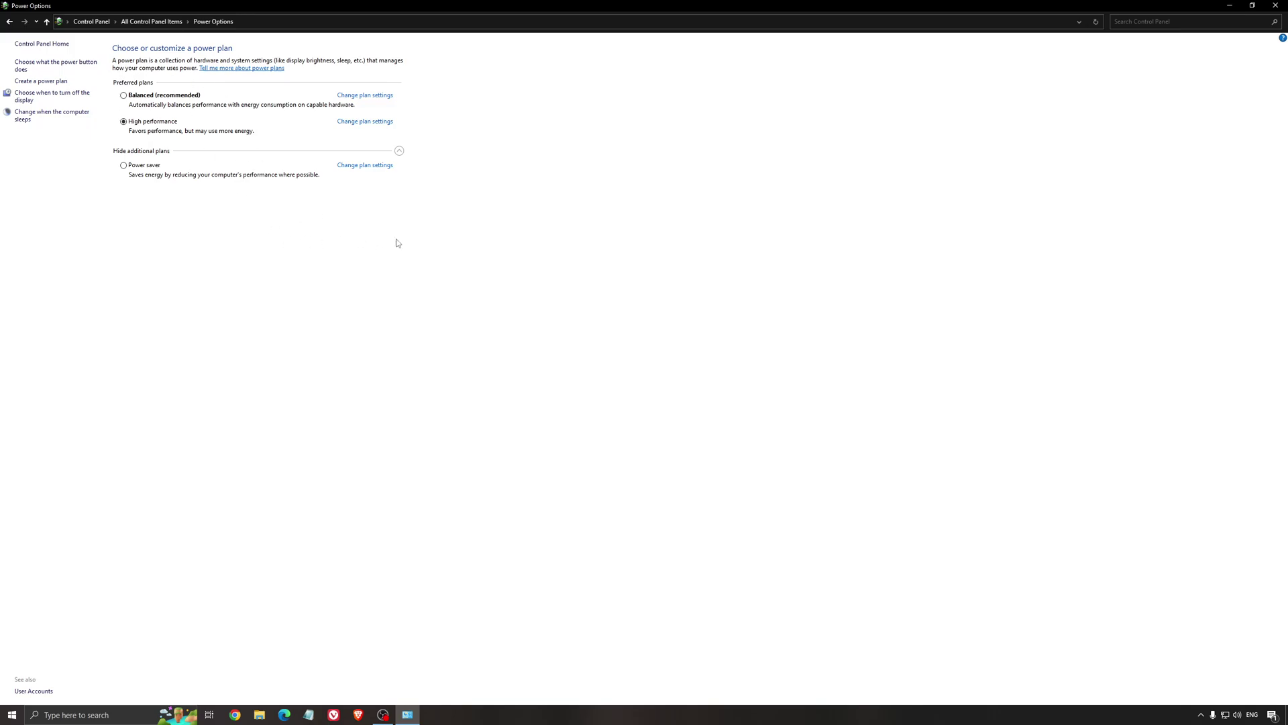
key("alt+F4")
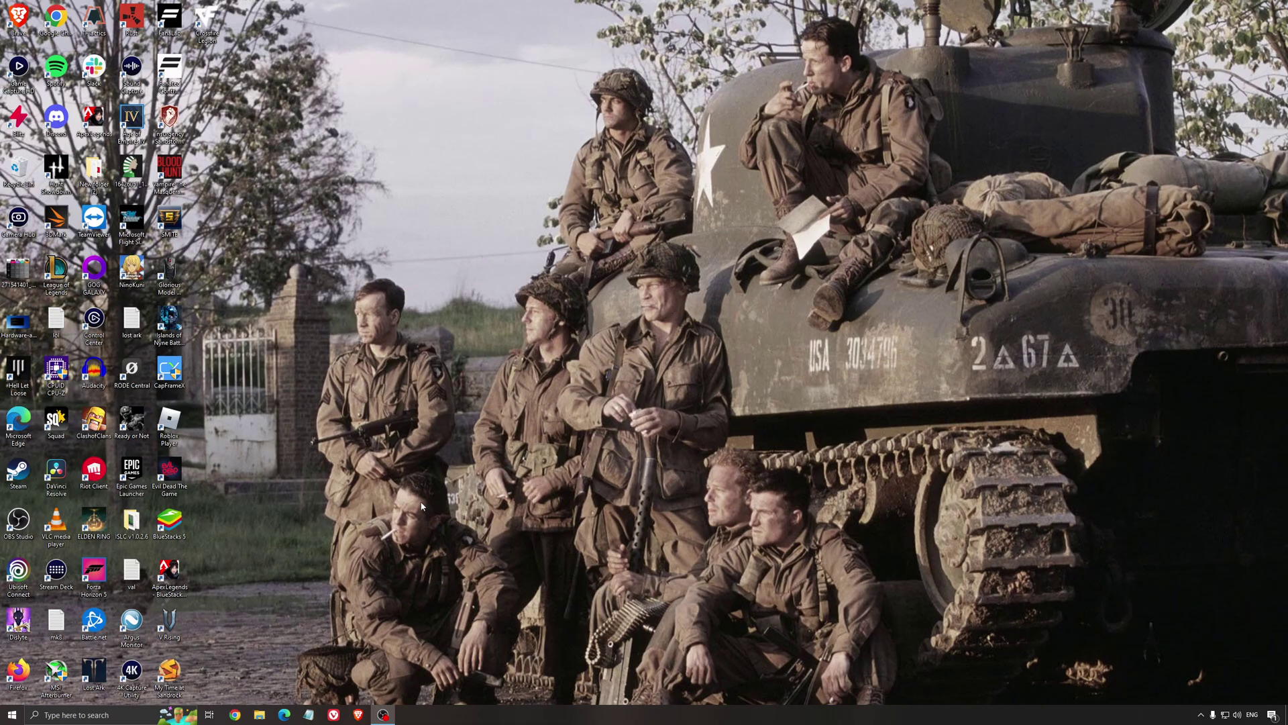
Start ISLC monitoring with 1024 MB list size and 16000 MB free memory, then minimize it to the tray.
double_click(132, 522)
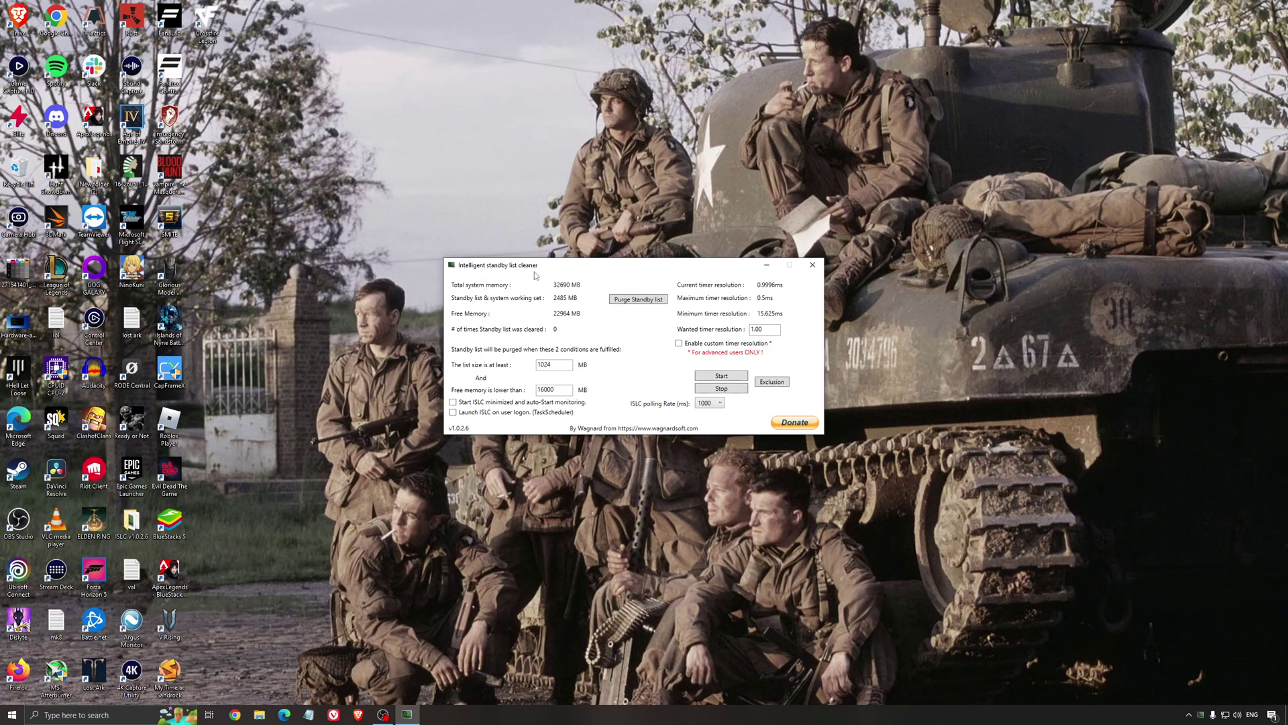
left_click_drag(538, 271, 534, 277)
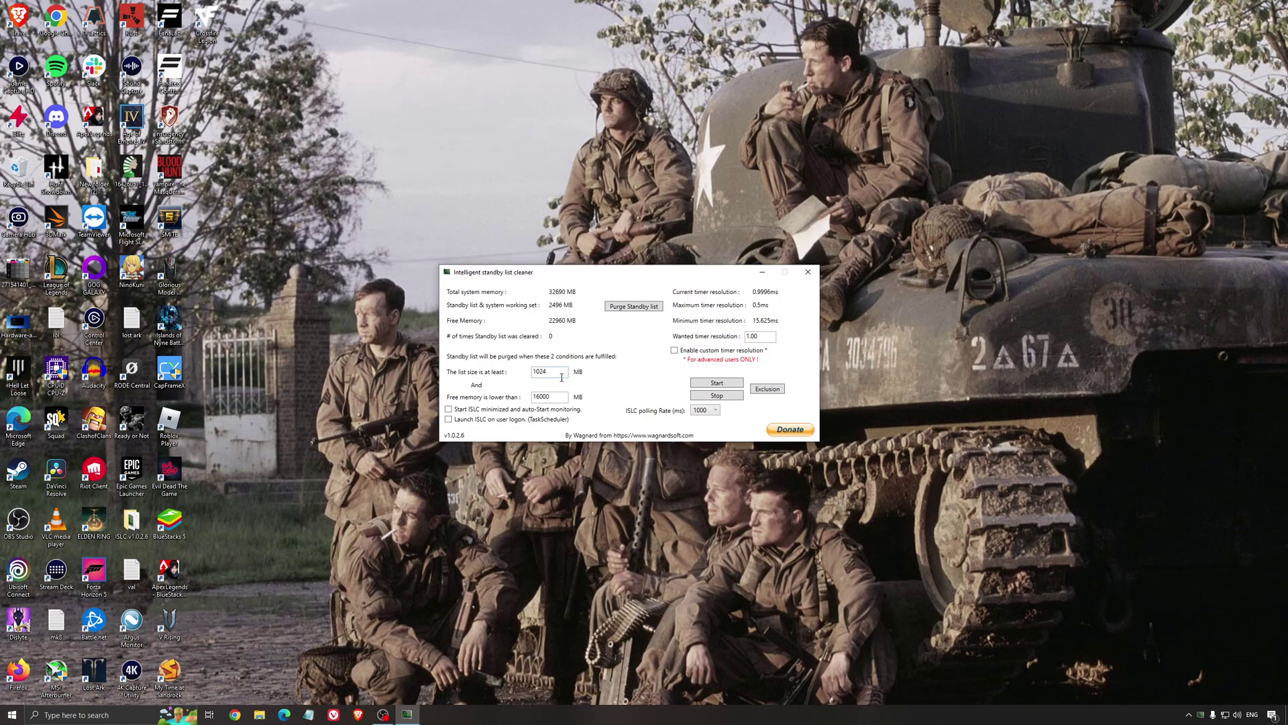
key("Tab")
left_click(716, 382)
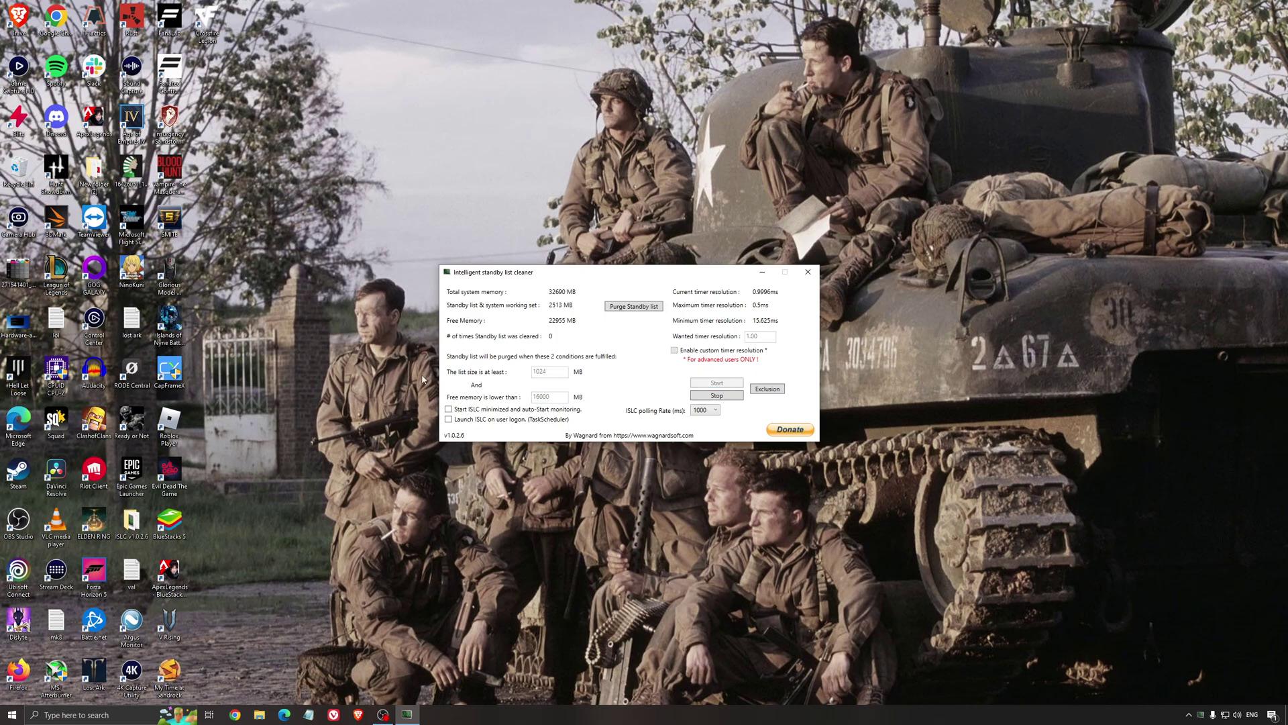
left_click_drag(678, 271, 720, 271)
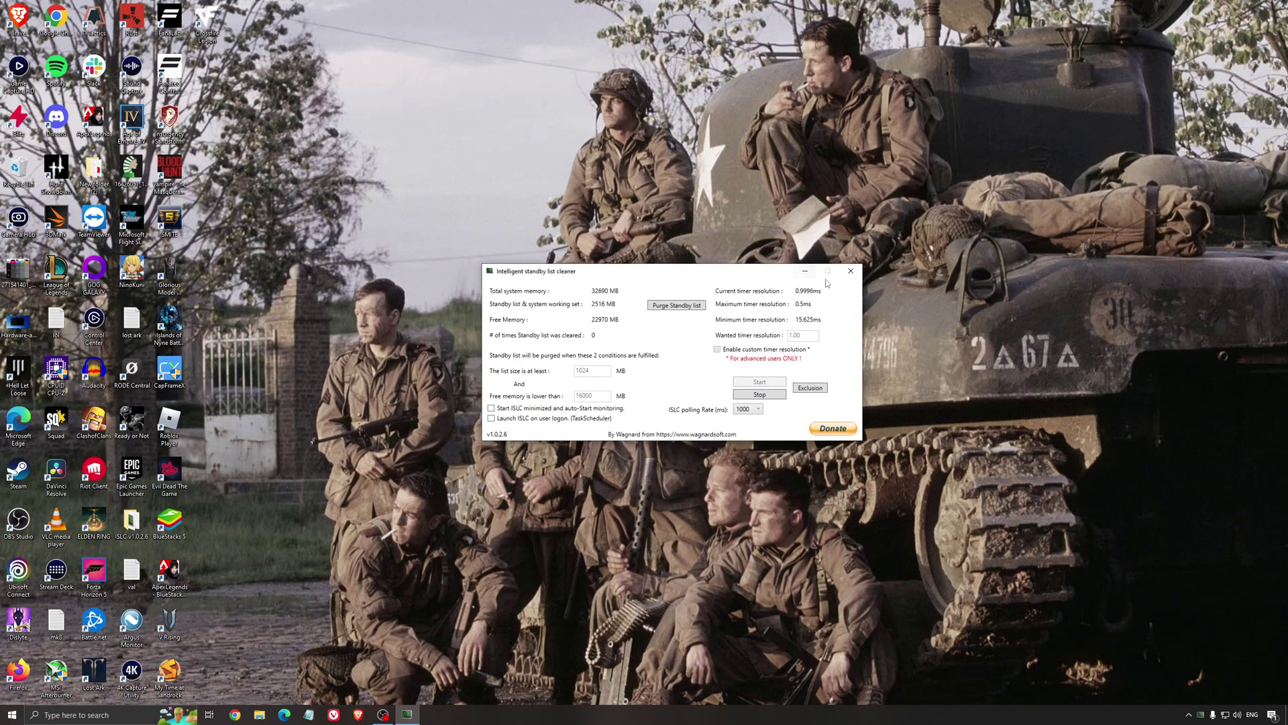
left_click(805, 271)
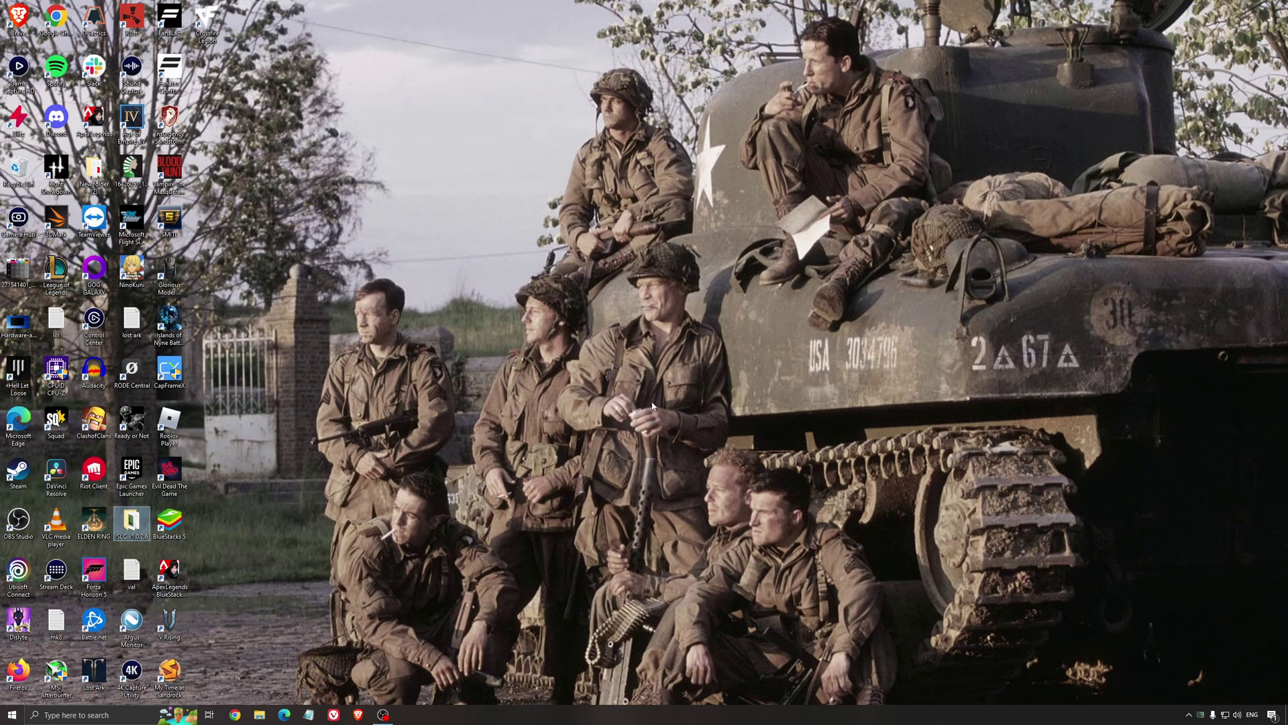
left_click(623, 366)
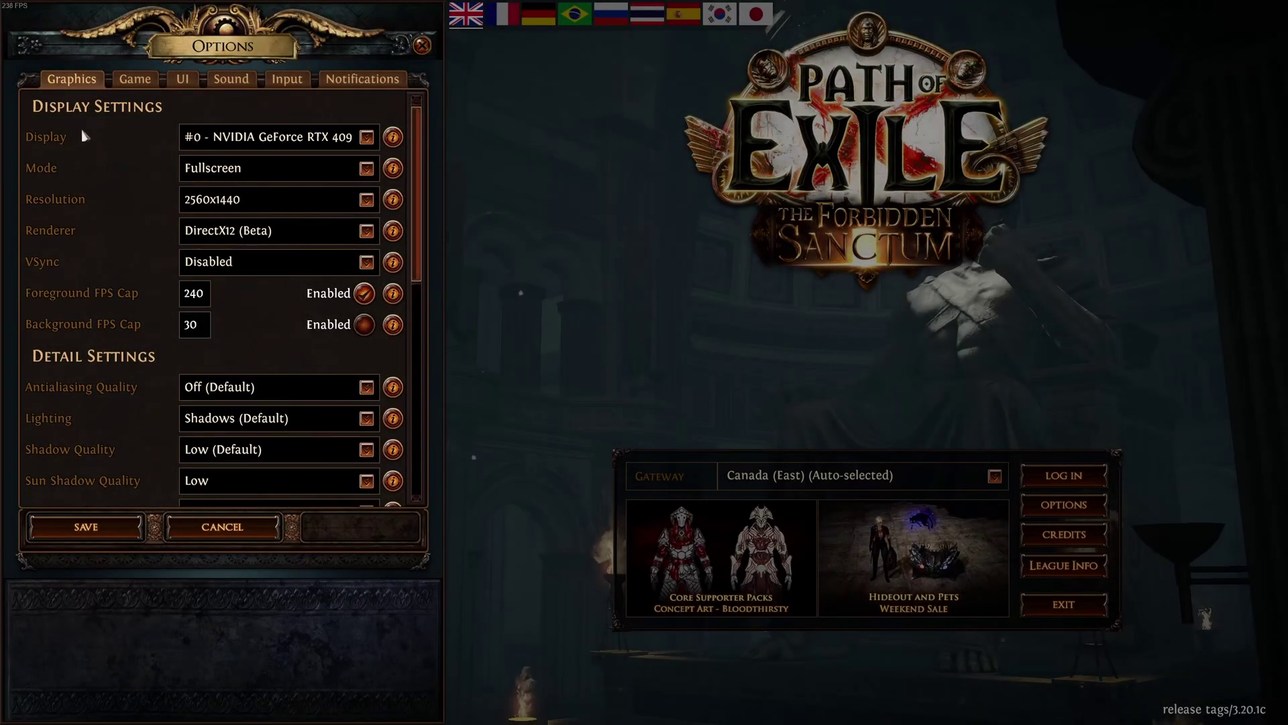
Keep the display mode at Fullscreen and the resolution at 2560x1440.
scroll(82, 138, "down", 1)
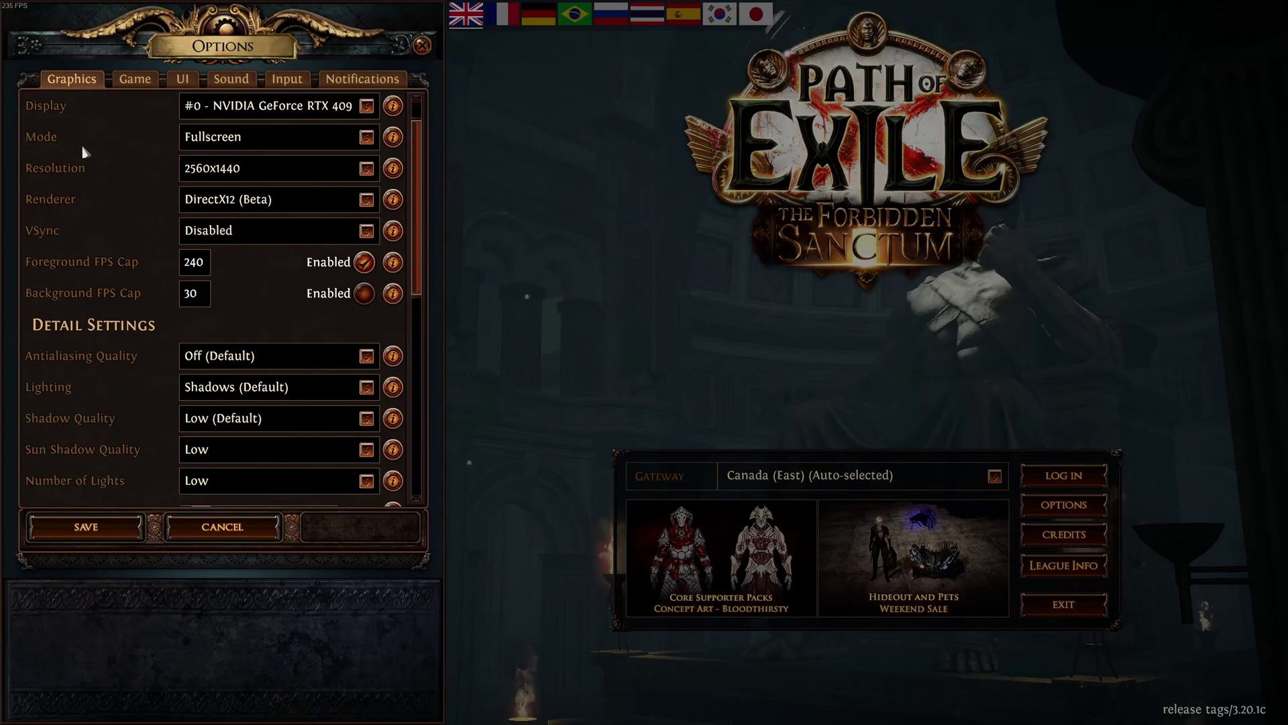
left_click(225, 141)
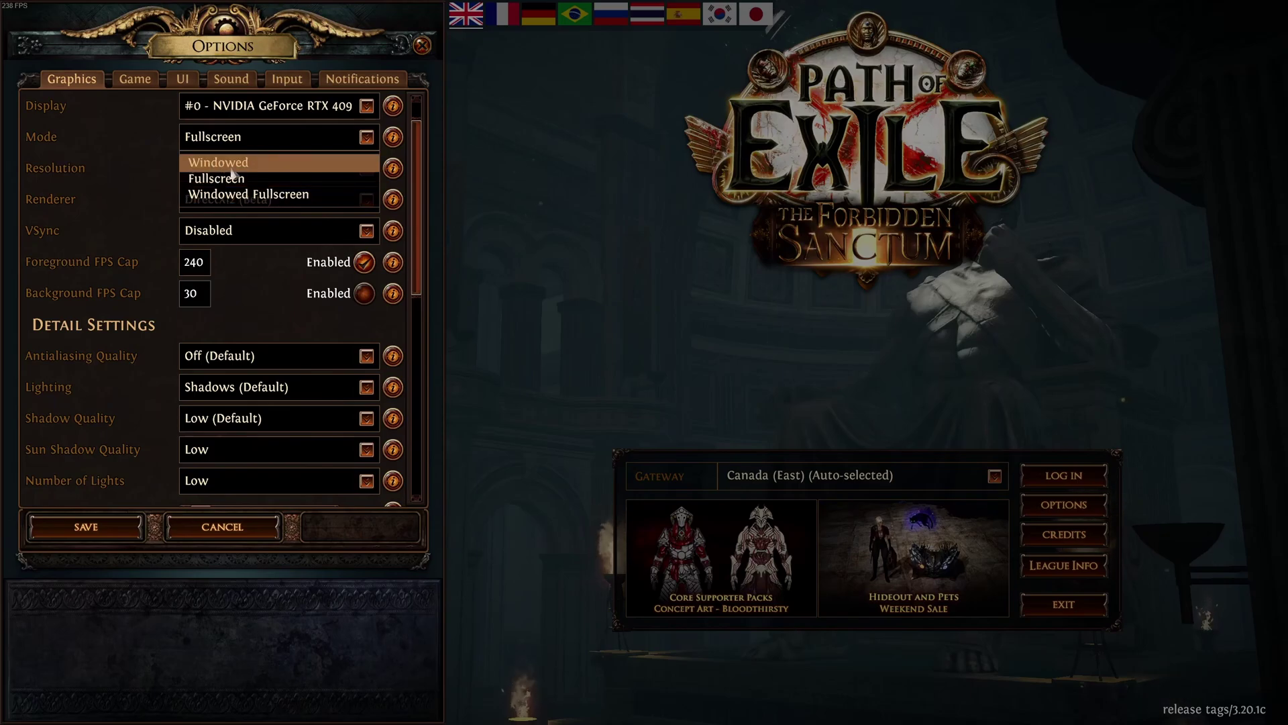
left_click(117, 164)
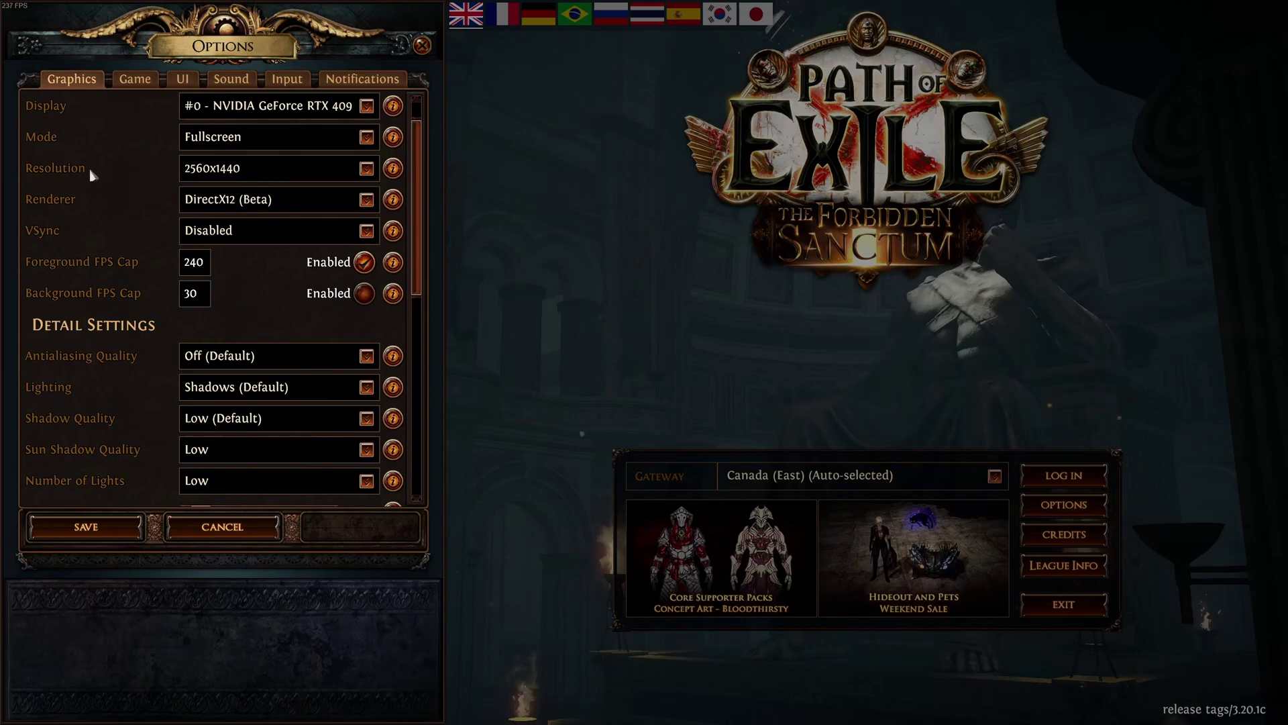
left_click(226, 176)
left_click(230, 176)
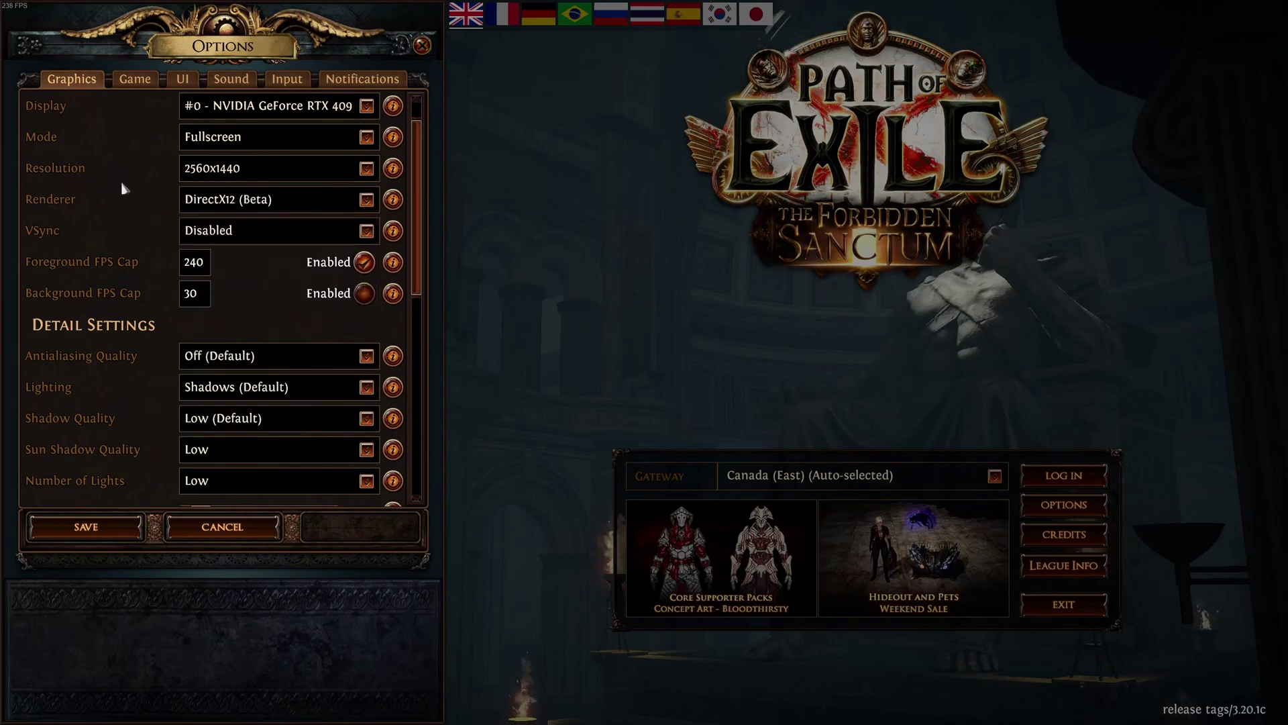
scroll(123, 190, "down", 1)
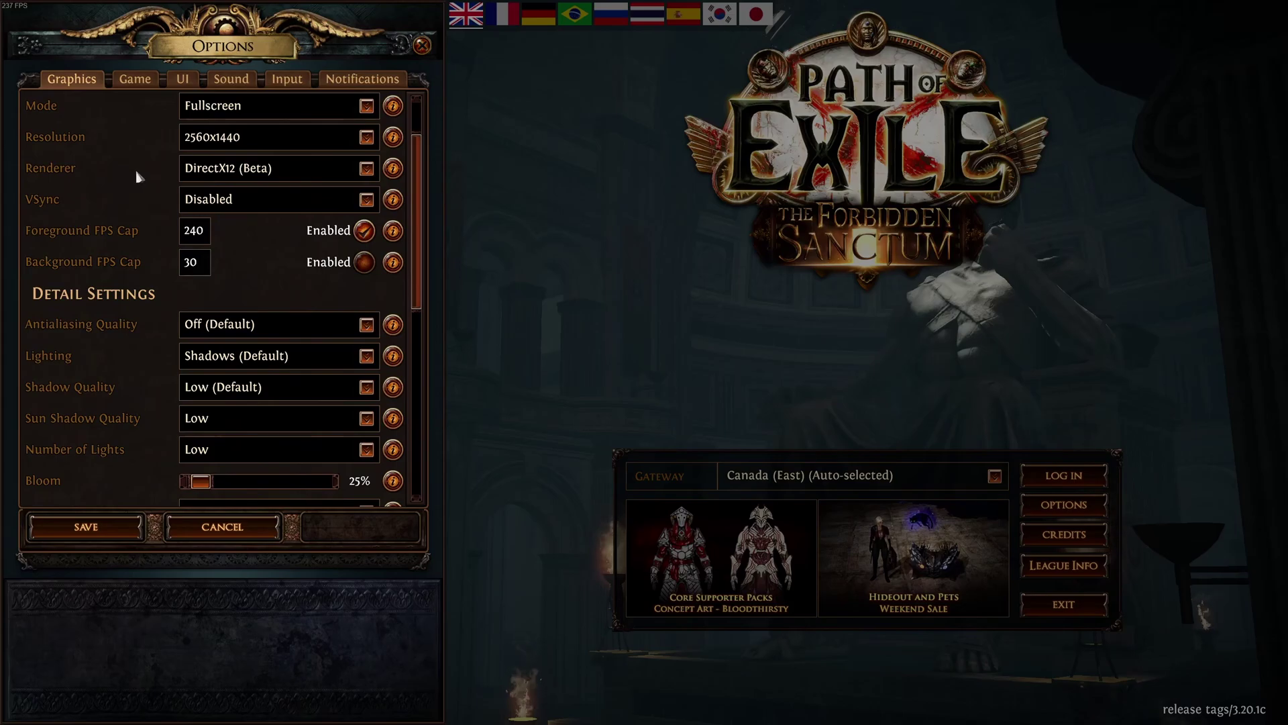
List the renderer options: DirectX11 (Default), Vulkan and DirectX12 (Beta).
left_click(241, 172)
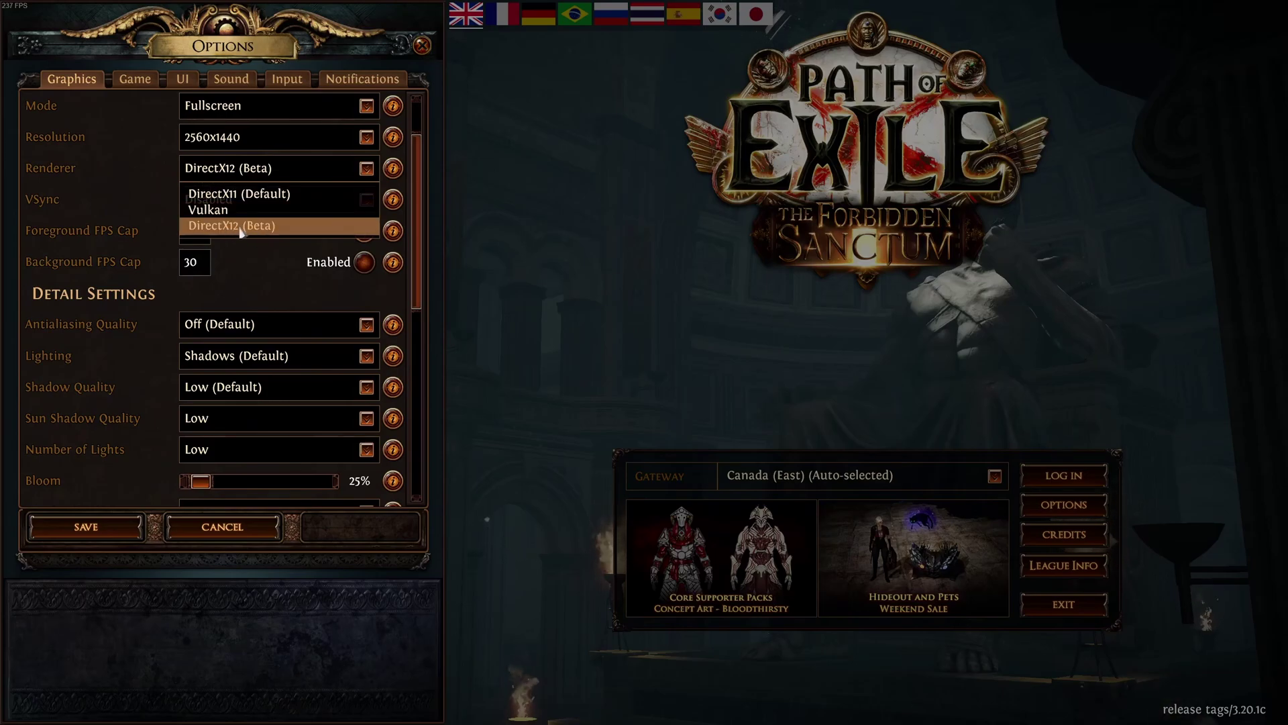
Close the renderer list with DirectX12 (Beta) still selected.
left_click(278, 275)
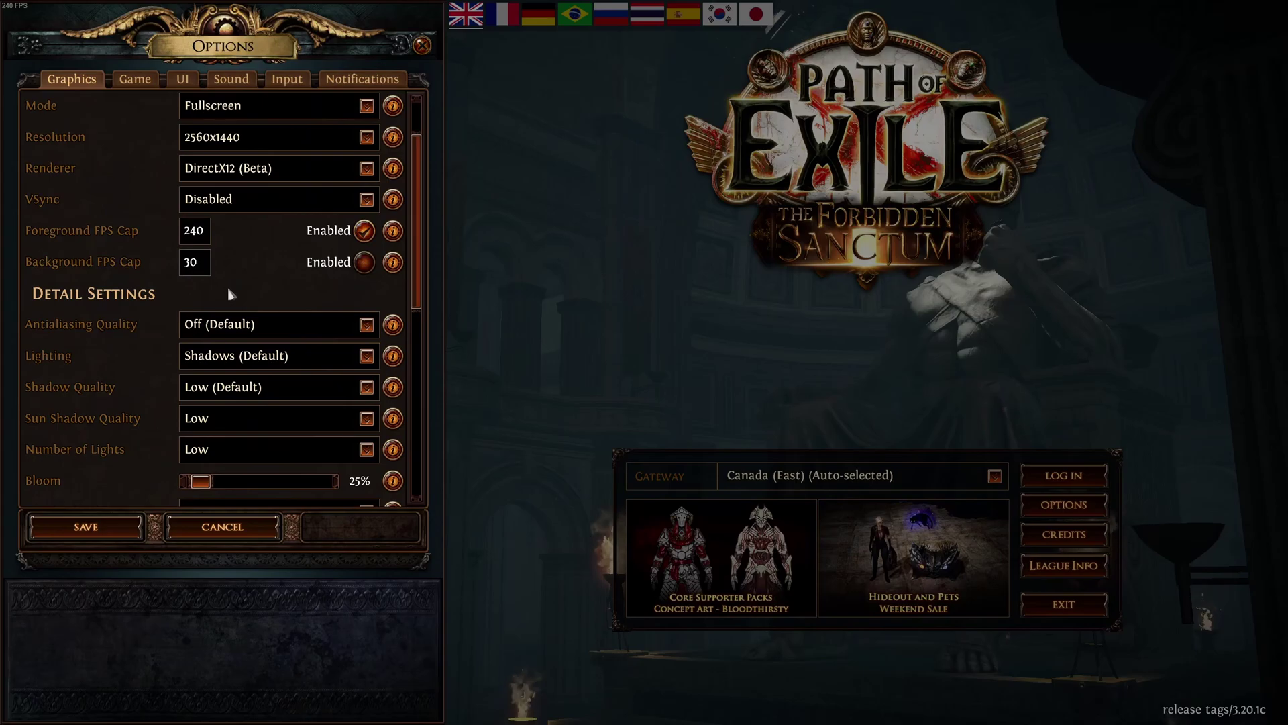
scroll(225, 293, "down", 2)
left_click(266, 208)
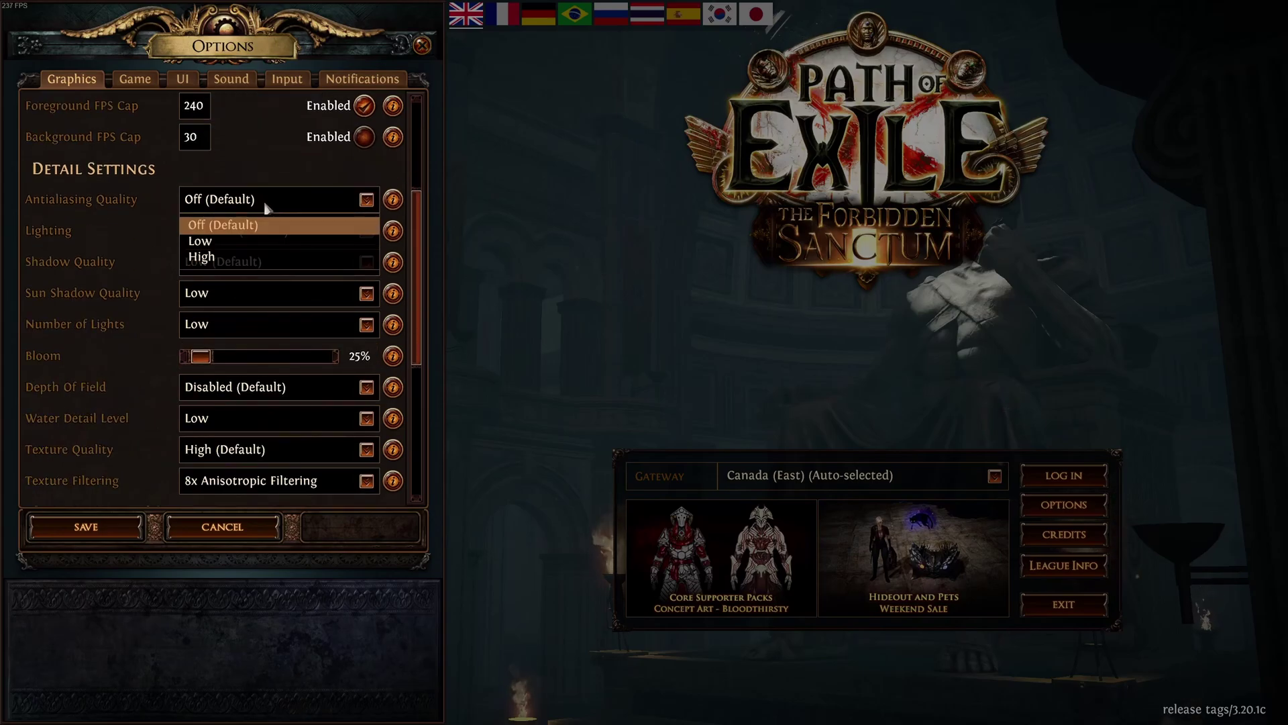
left_click(272, 207)
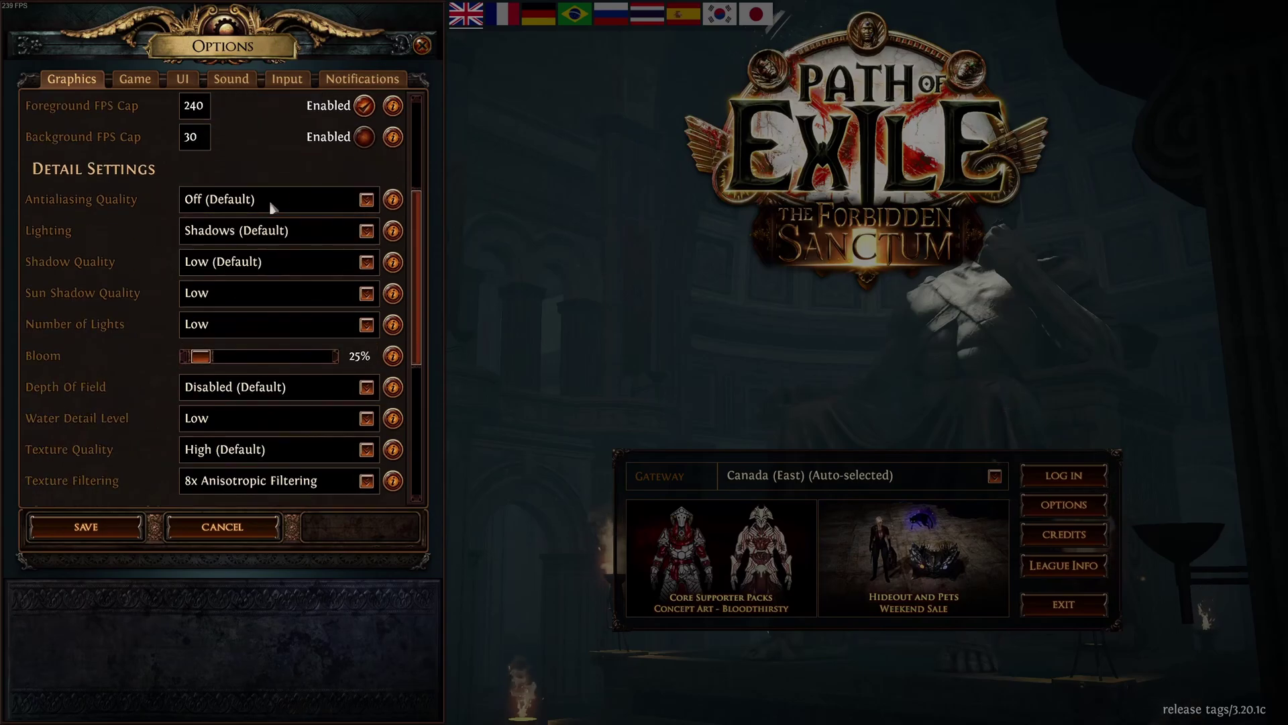
left_click(226, 203)
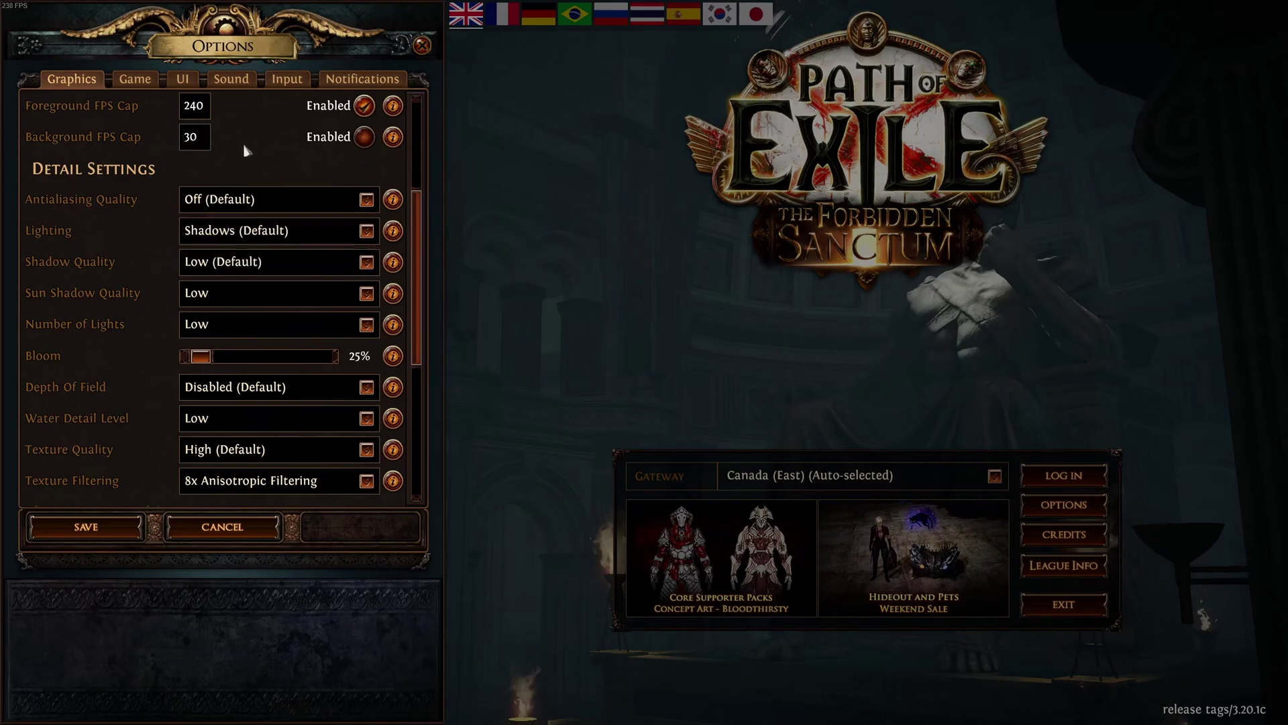
left_click(215, 230)
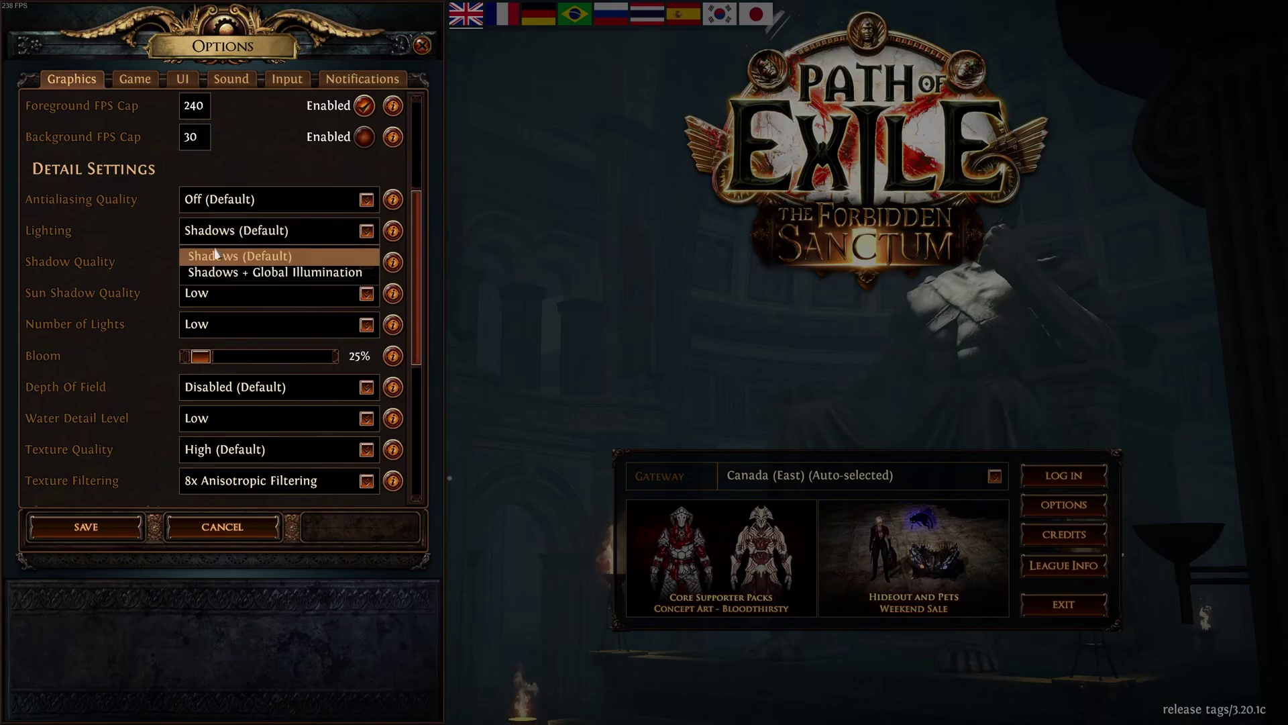
left_click(272, 256)
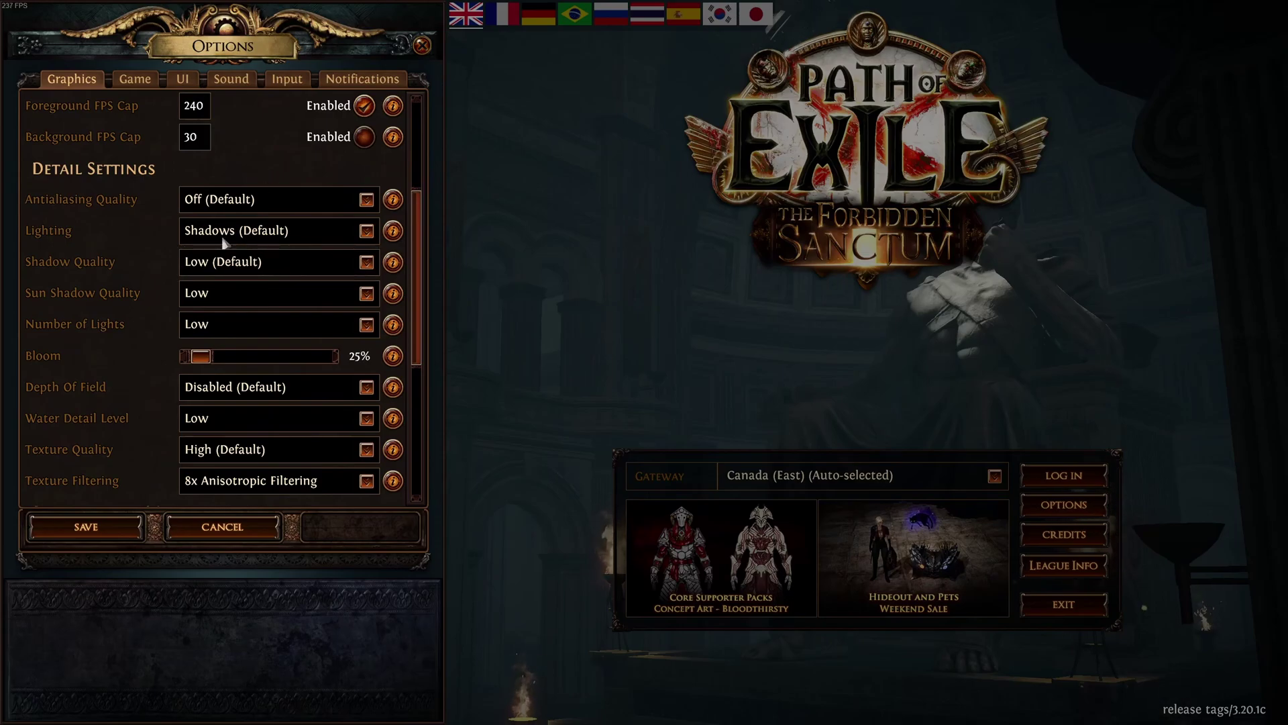
scroll(225, 244, "down", 1)
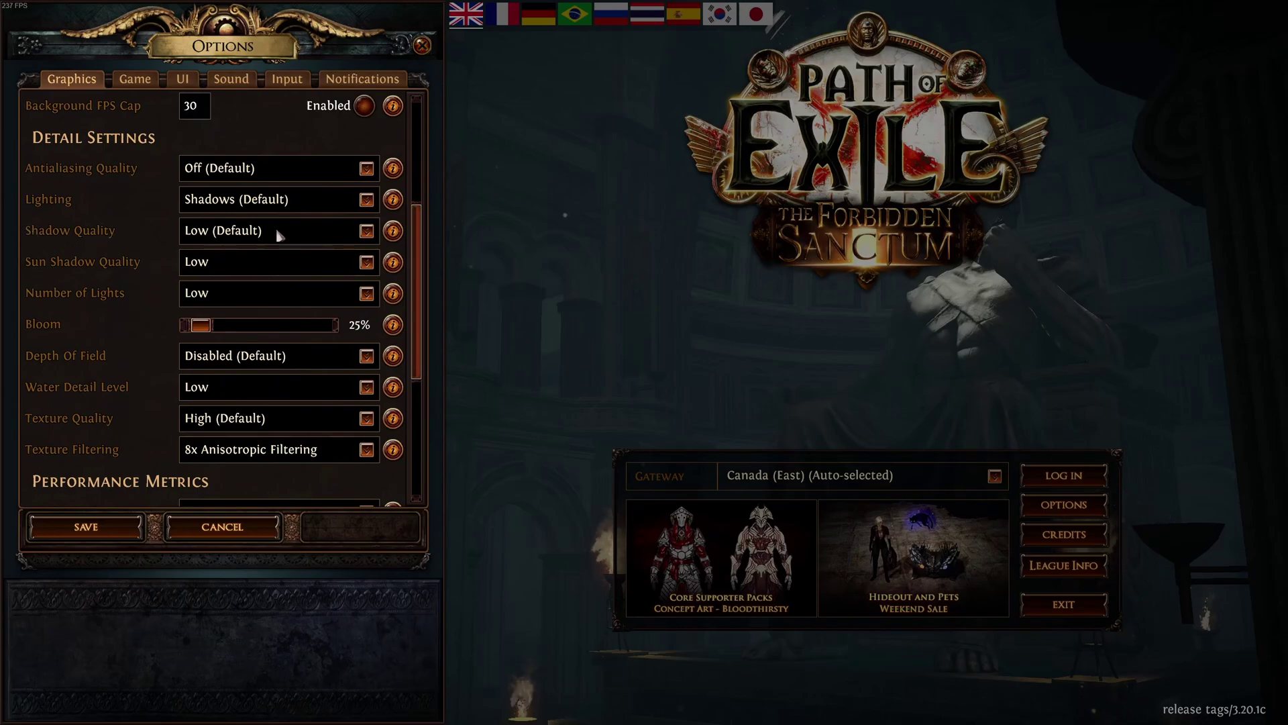
scroll(104, 251, "down", 1)
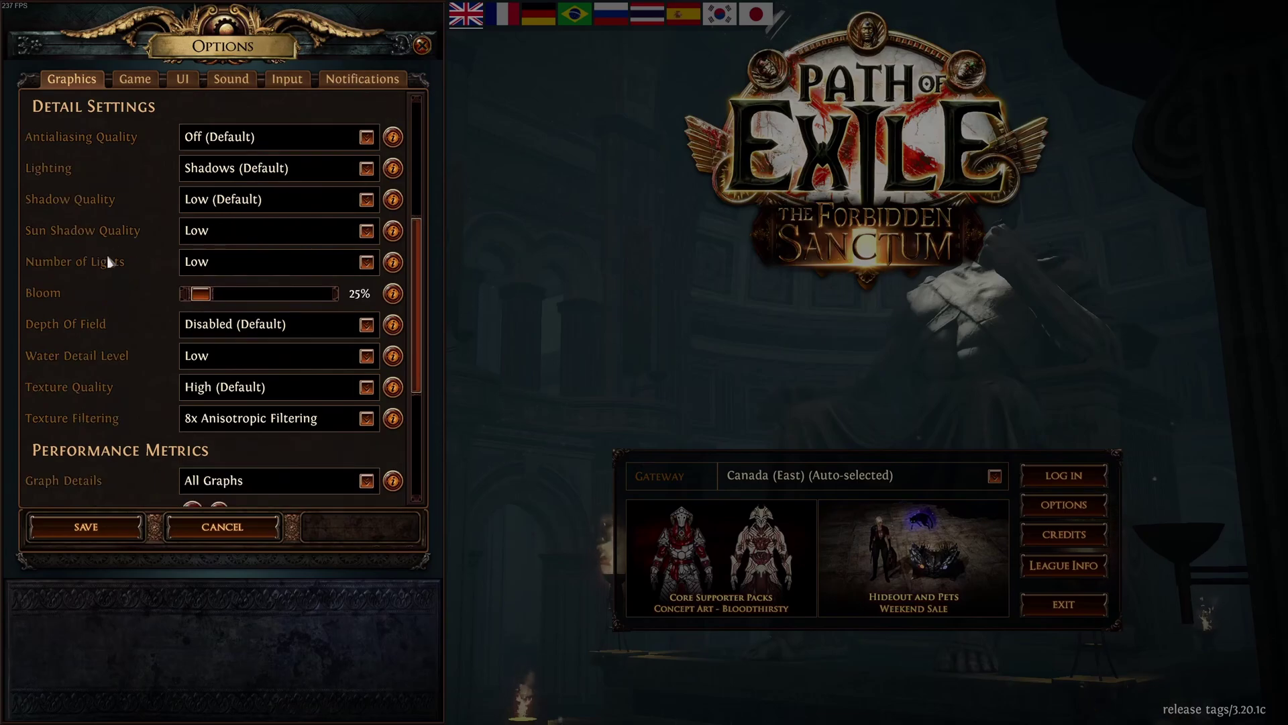
left_click(202, 262)
left_click(204, 259)
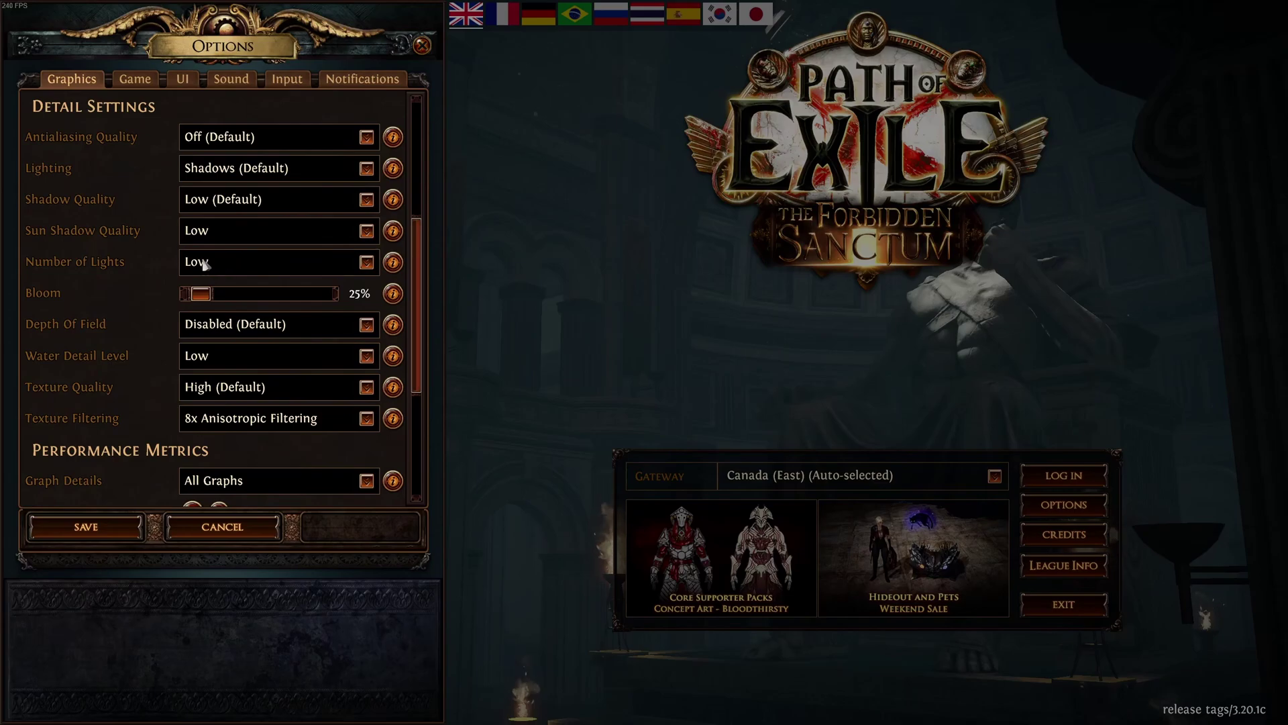
scroll(125, 302, "down", 1)
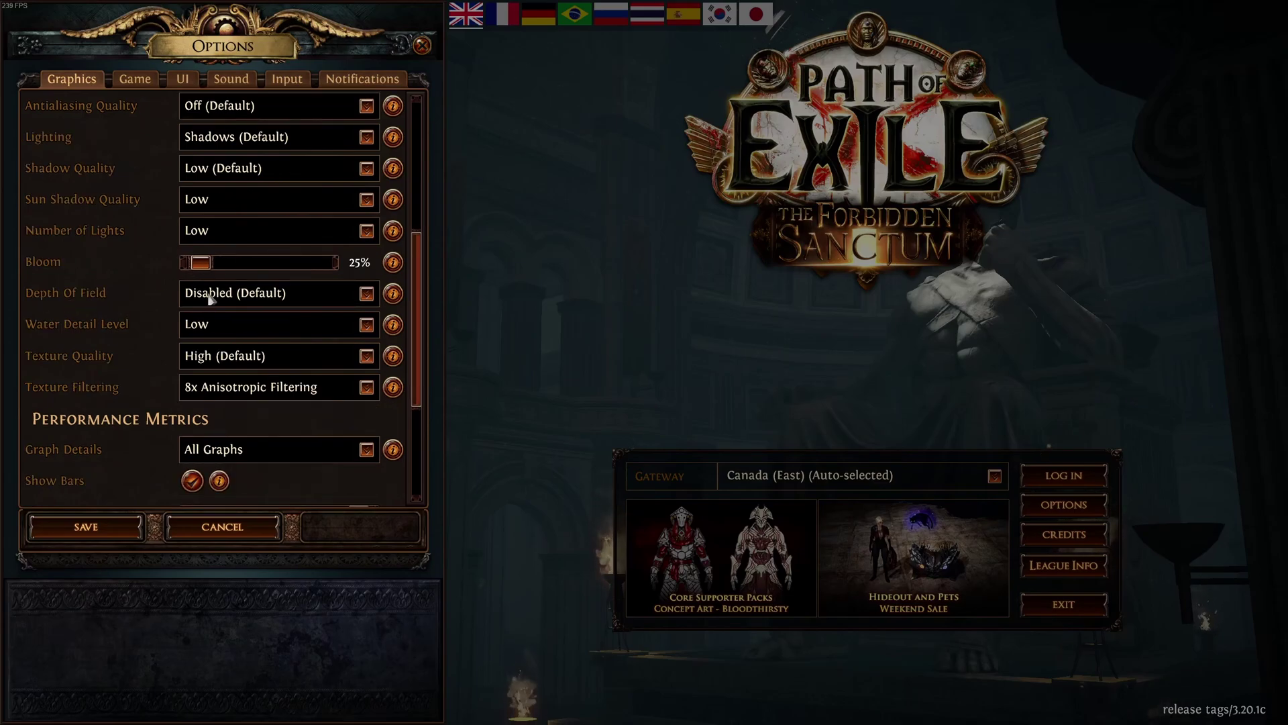
scroll(122, 306, "down", 1)
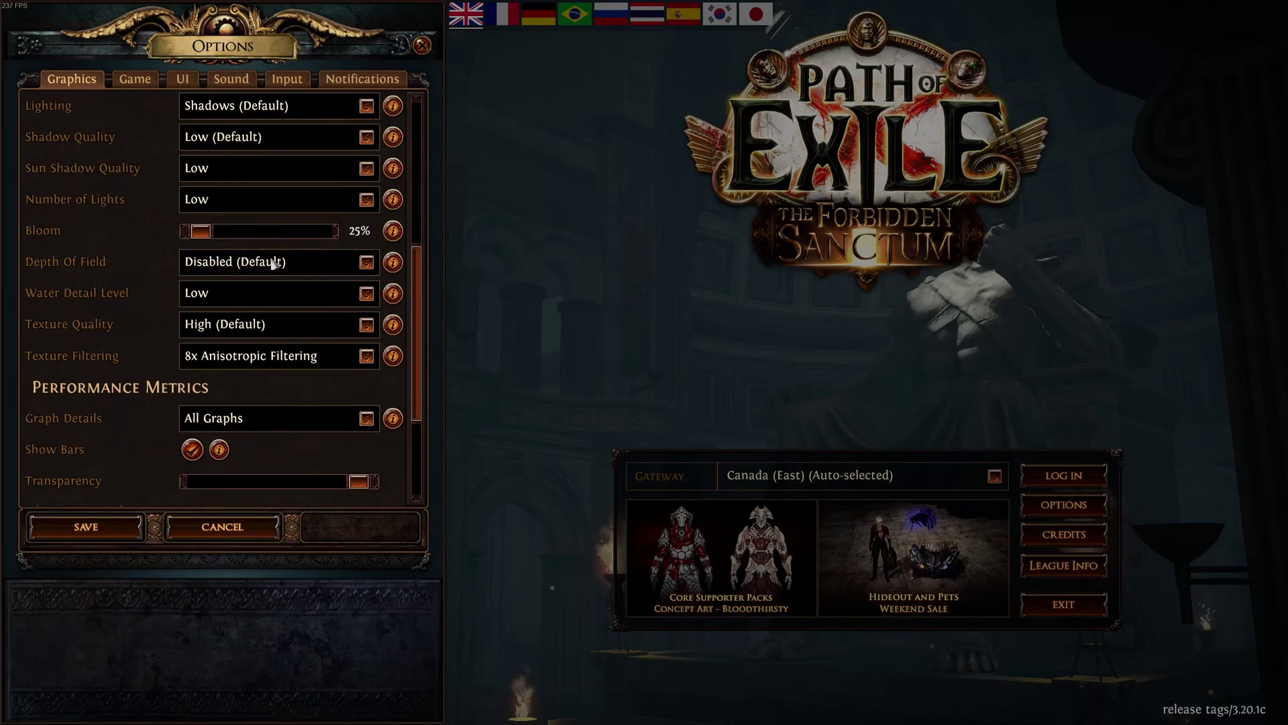
scroll(272, 264, "down", 1)
left_click(225, 264)
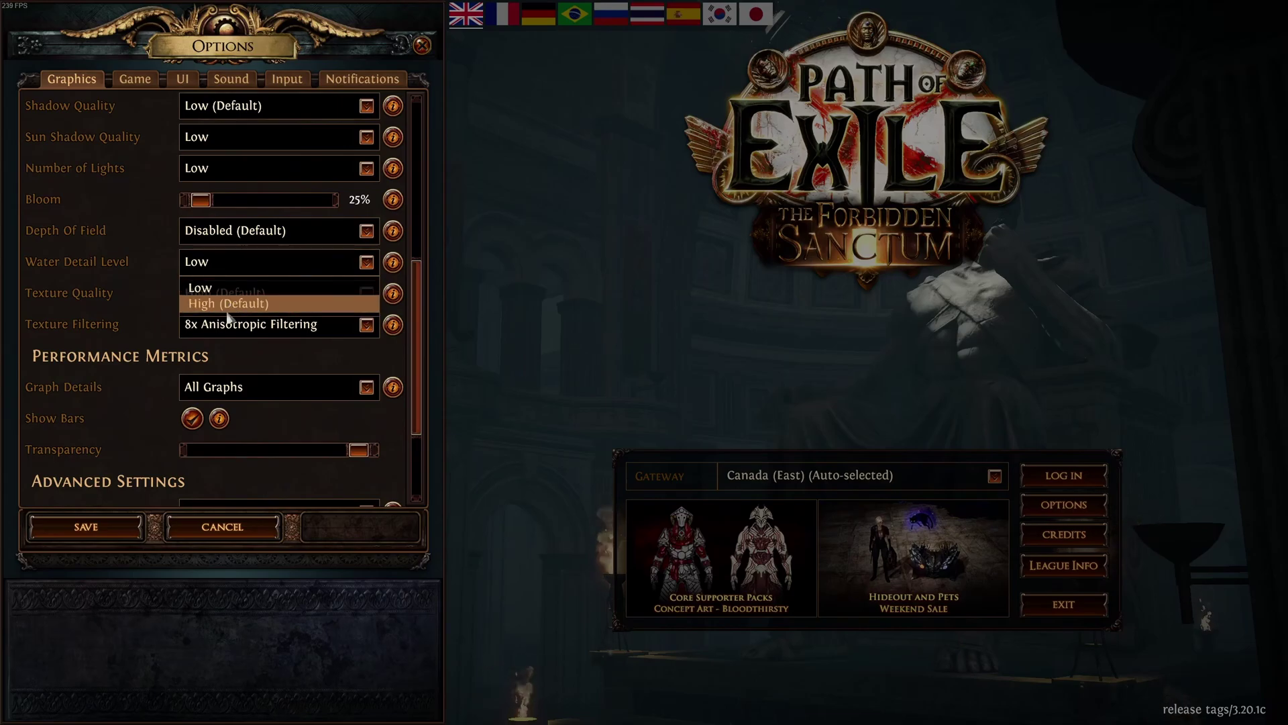
left_click(134, 279)
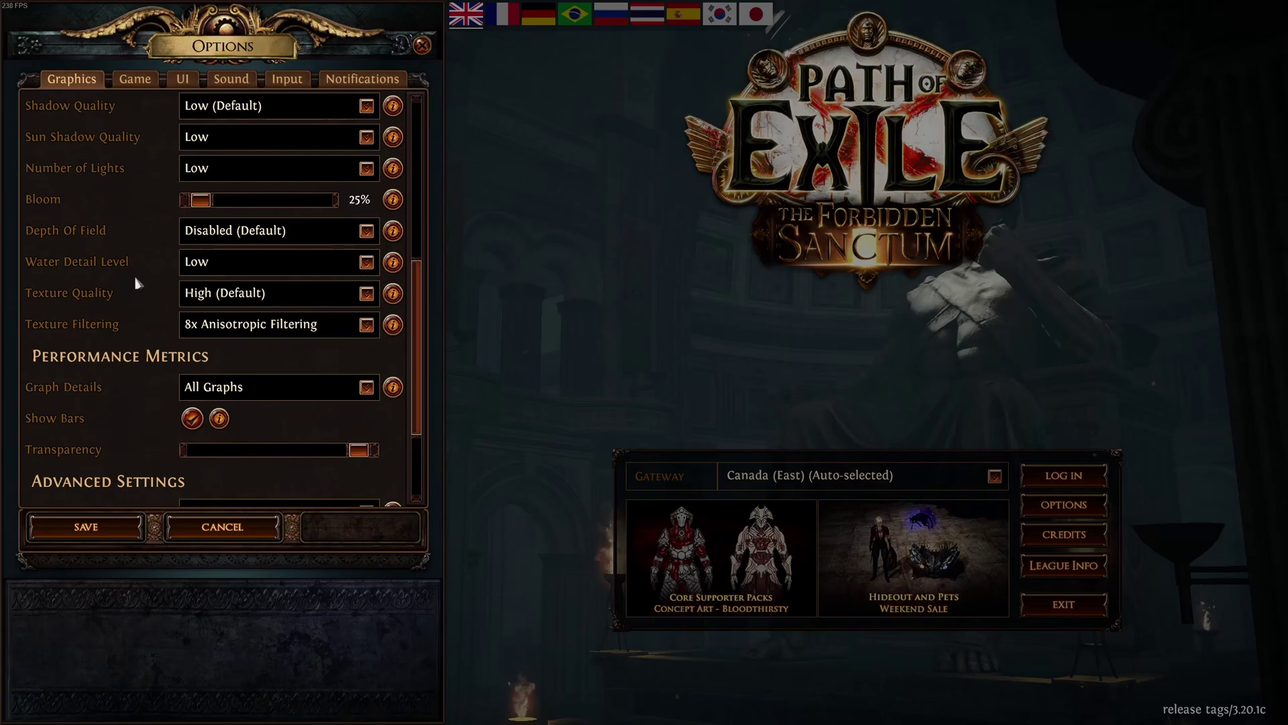
left_click(211, 271)
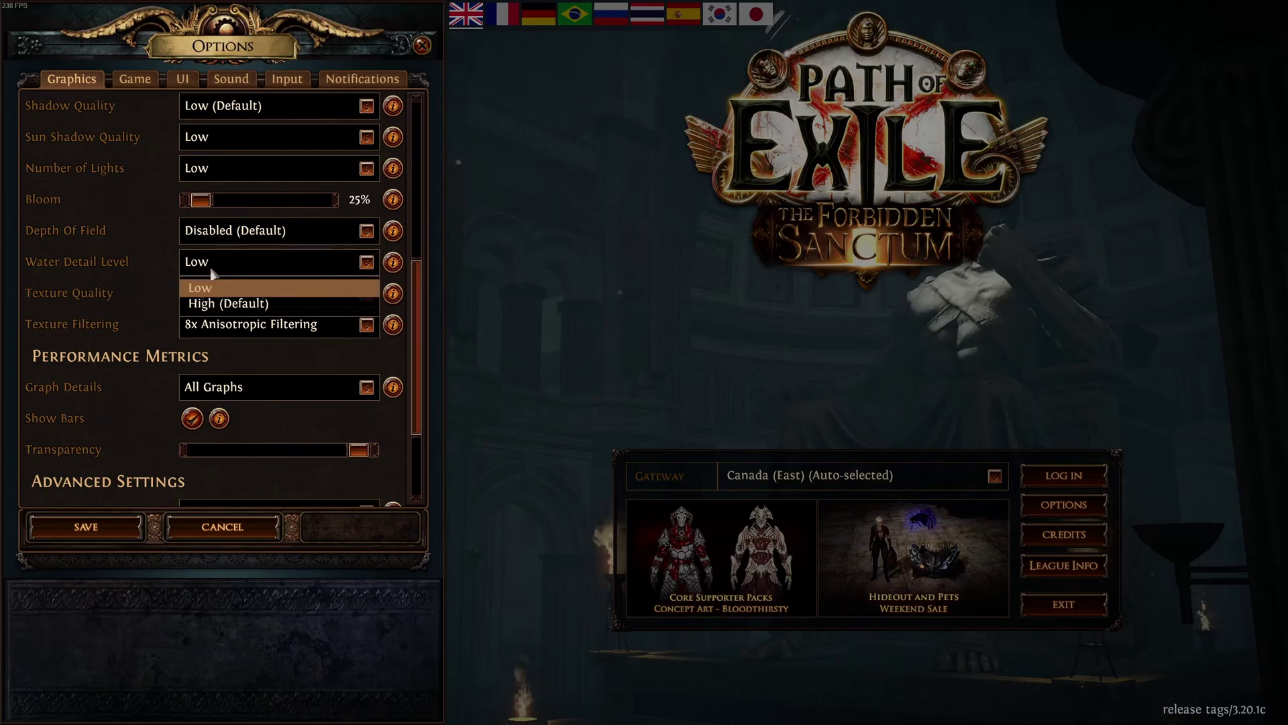
left_click(142, 287)
scroll(155, 280, "down", 1)
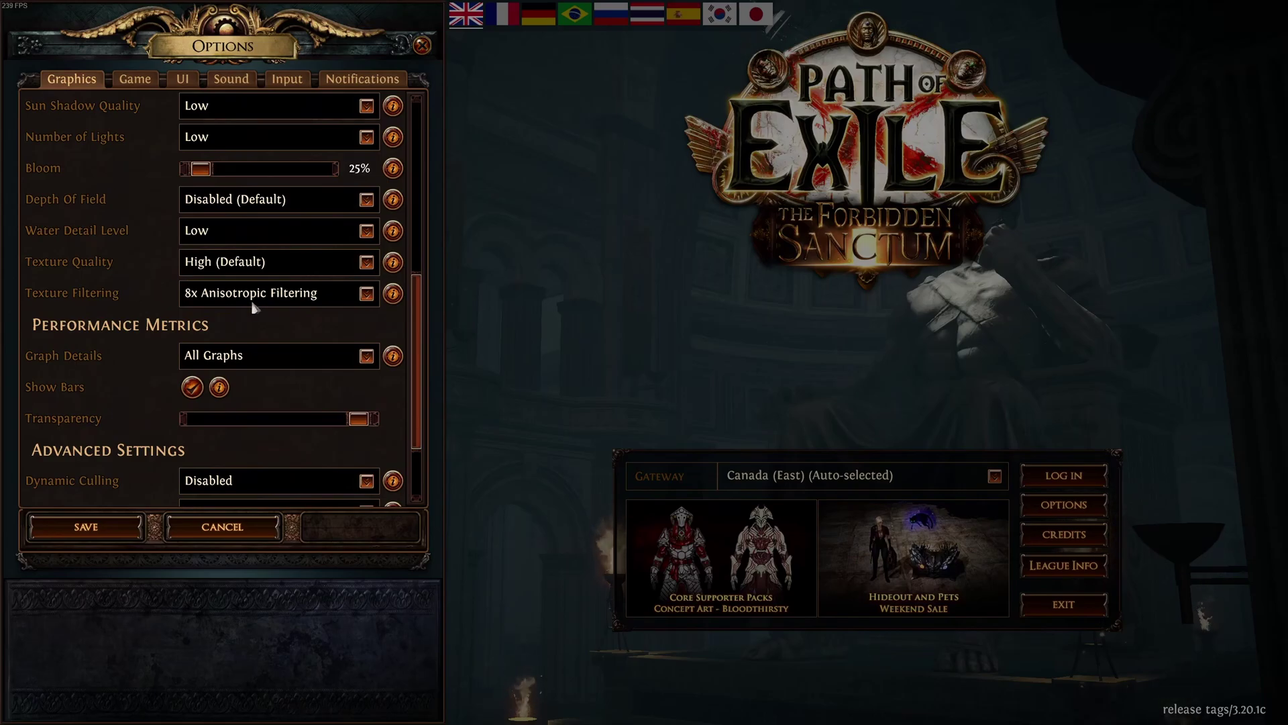
left_click(243, 265)
left_click(134, 287)
left_click(214, 299)
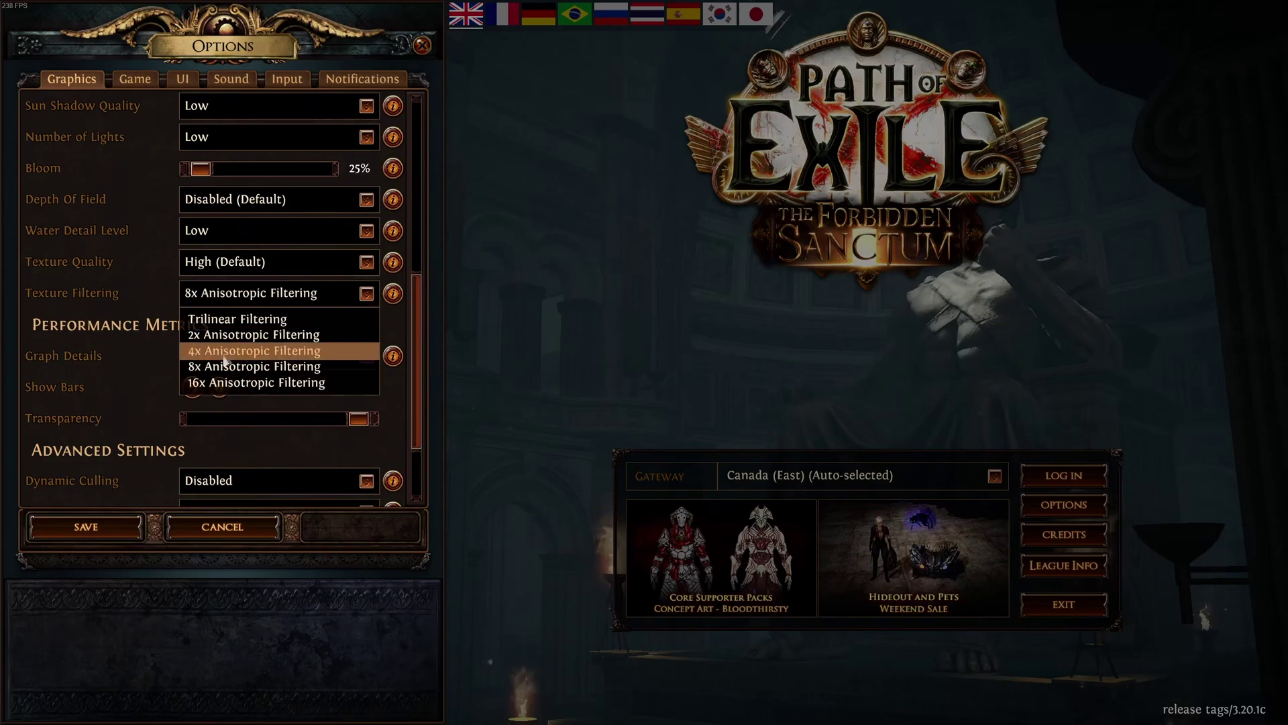
left_click(148, 289)
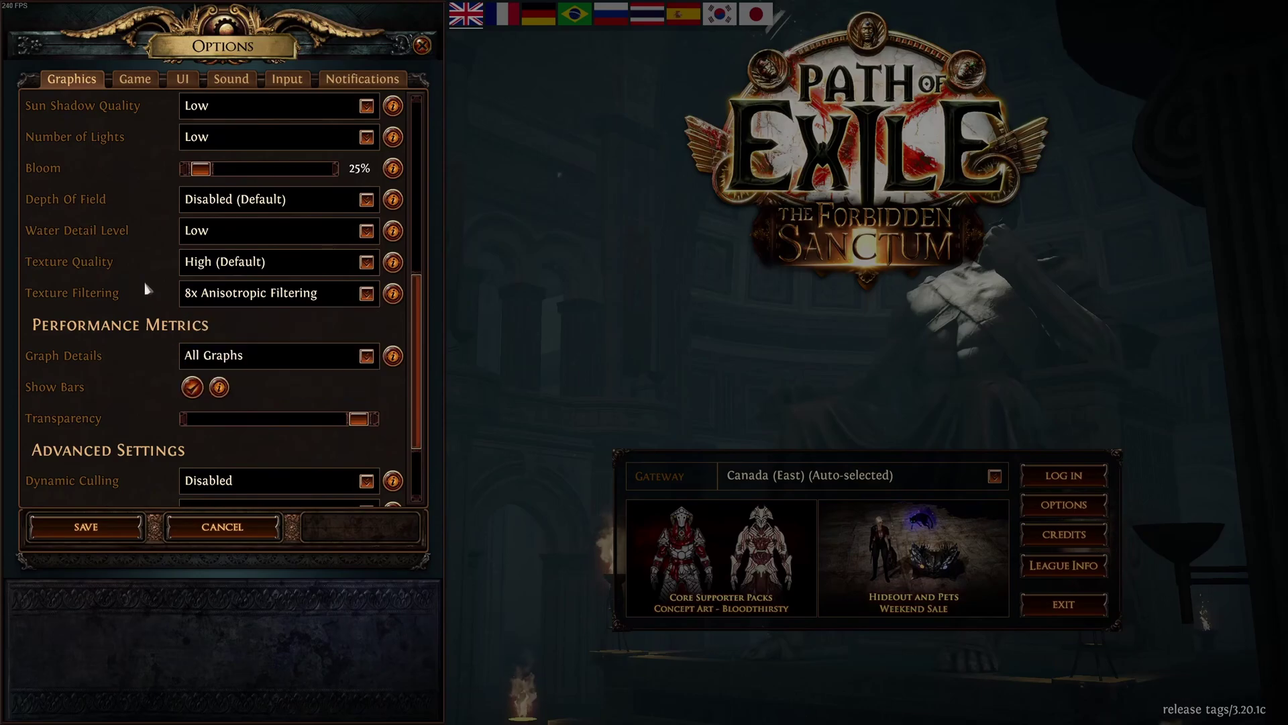
left_click(235, 268)
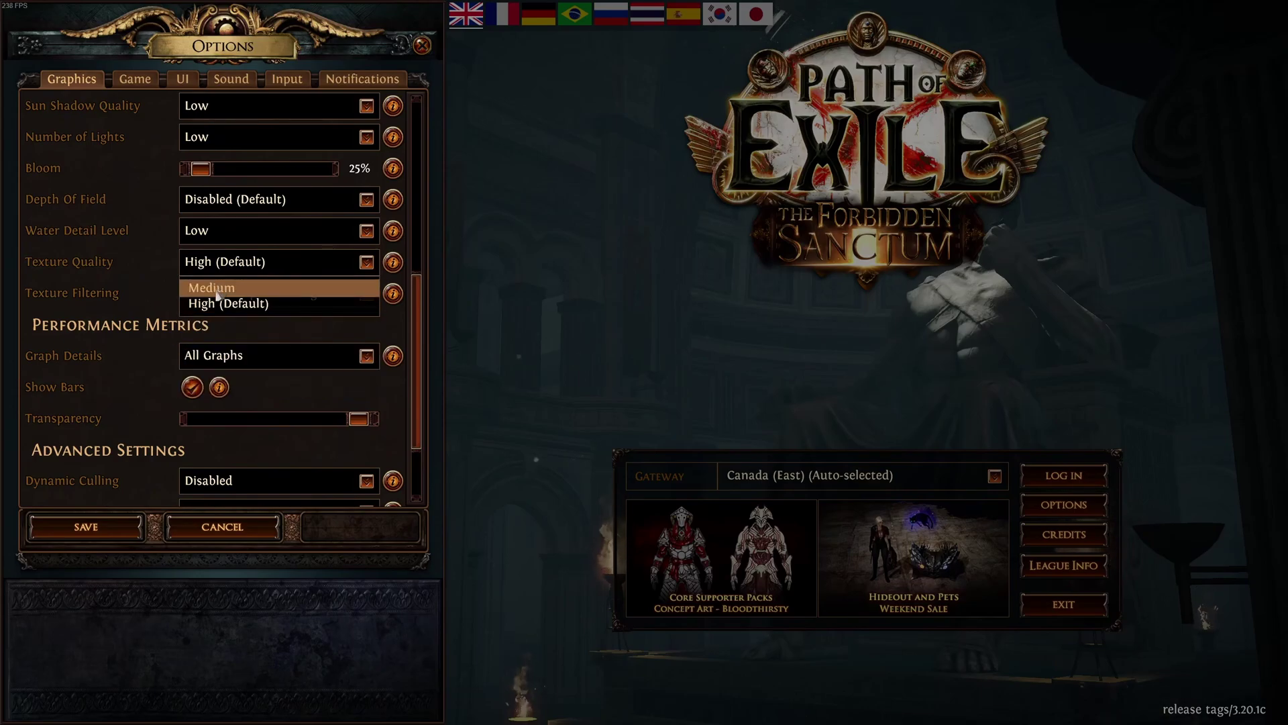
left_click(150, 290)
left_click(227, 299)
left_click(145, 297)
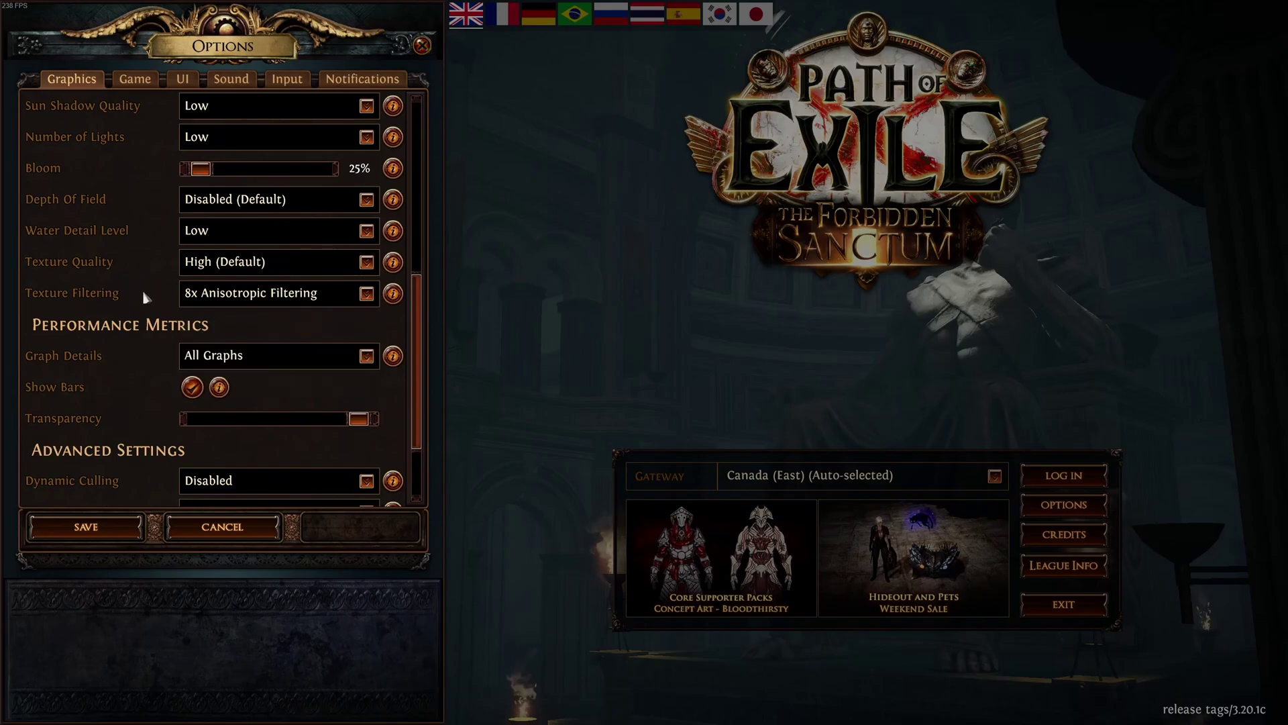
left_click(241, 268)
left_click(167, 294)
left_click(223, 299)
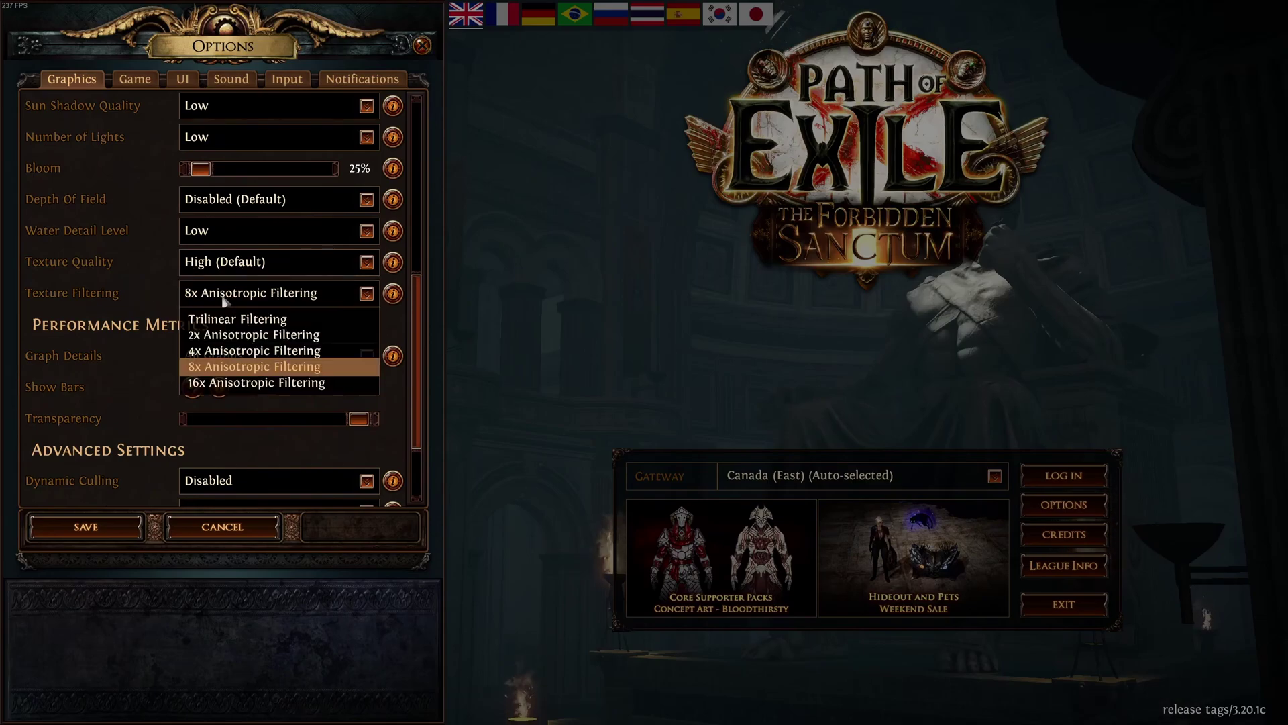
left_click(144, 304)
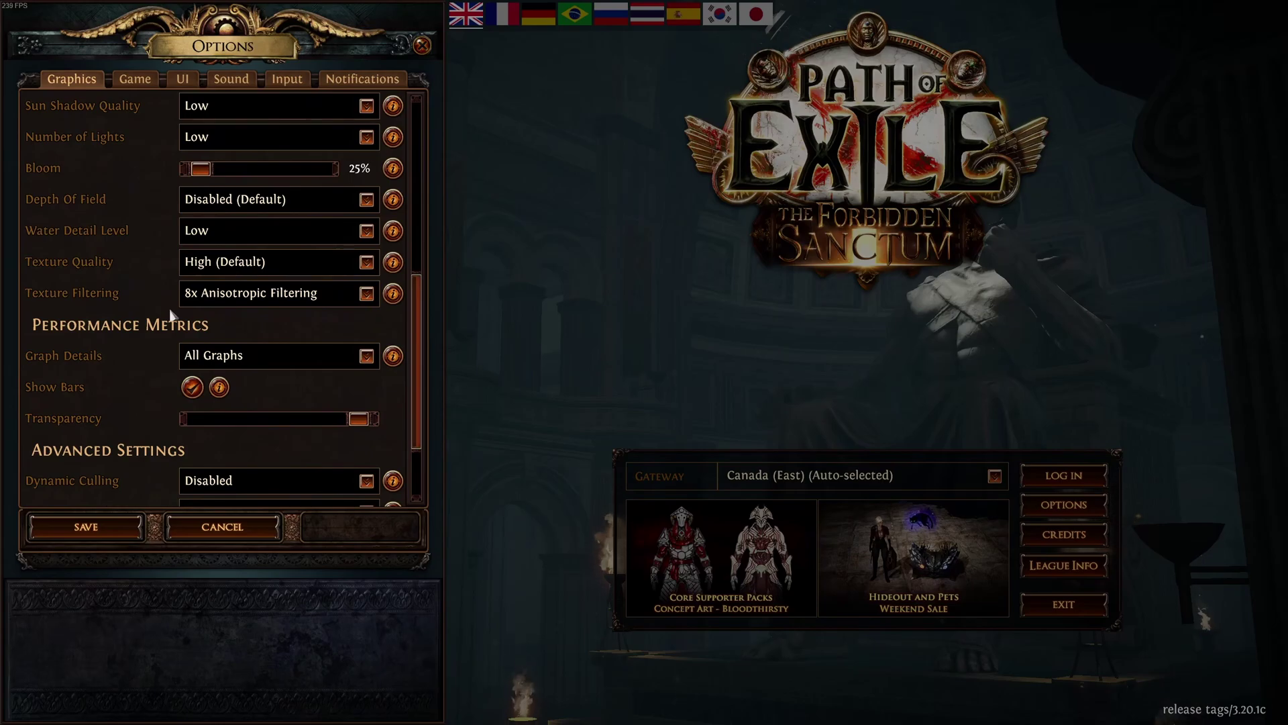
scroll(171, 314, "down", 3)
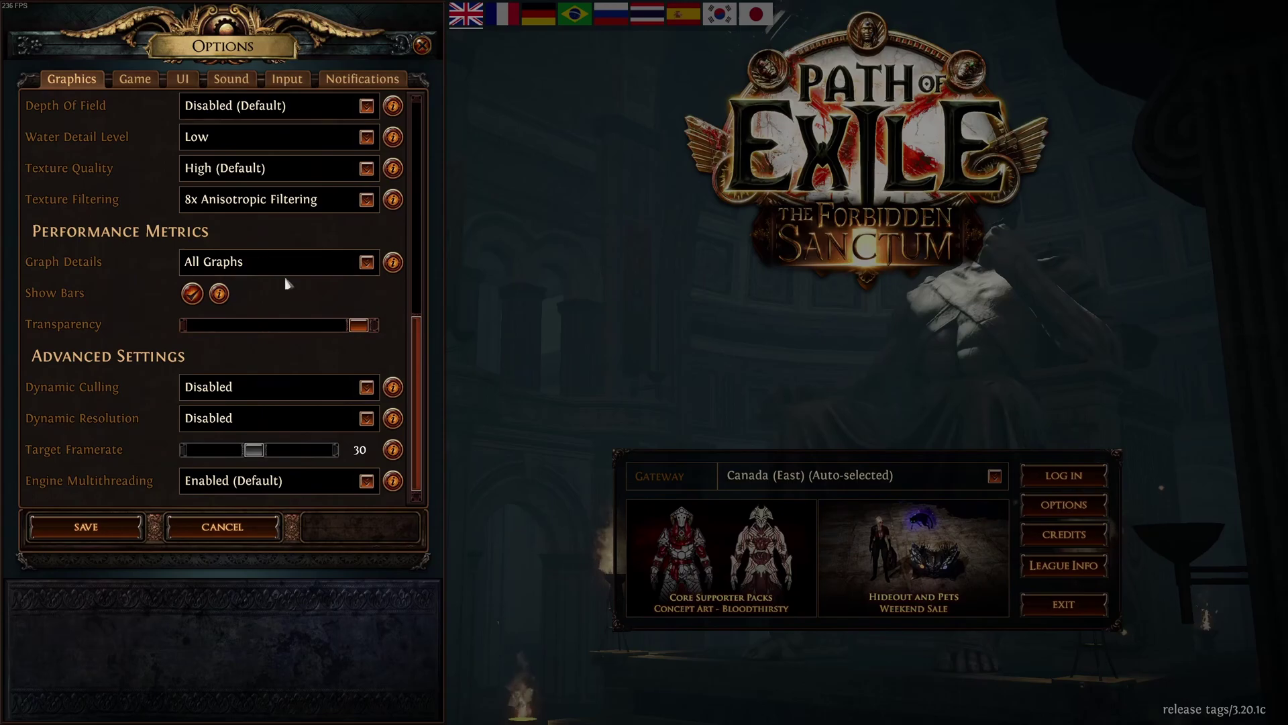
left_click_drag(340, 330, 272, 327)
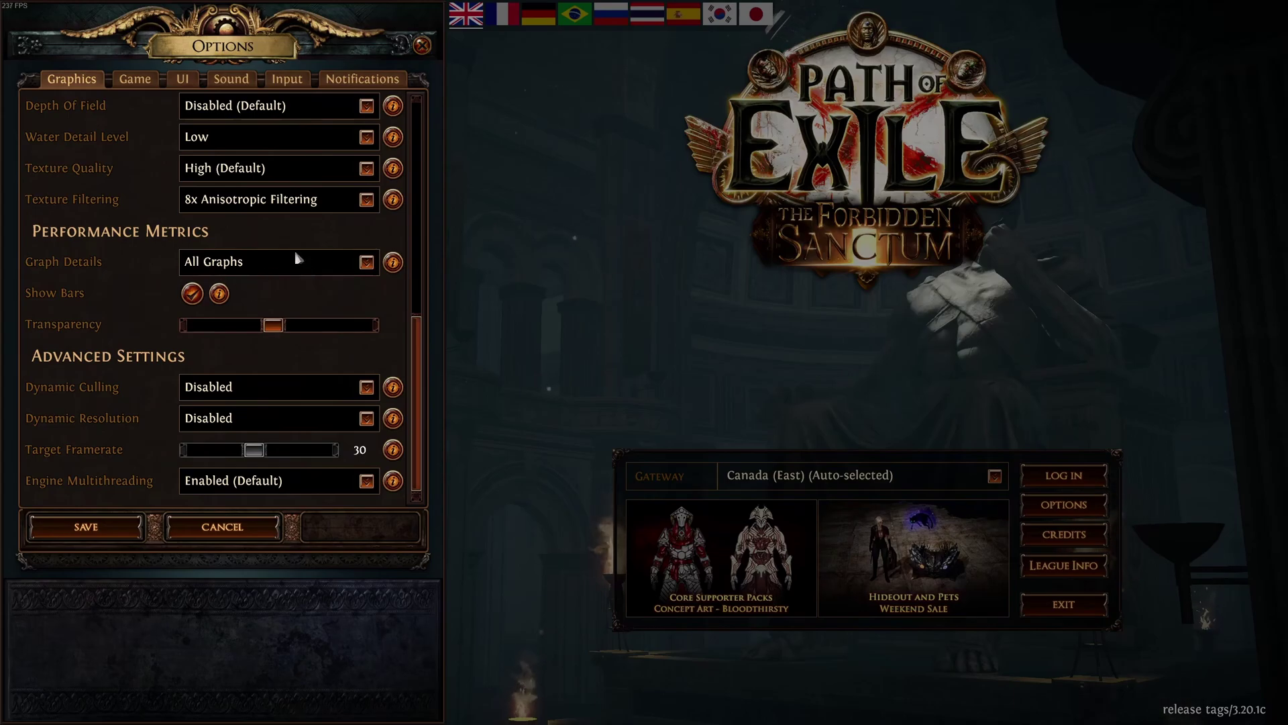
left_click_drag(282, 328, 362, 327)
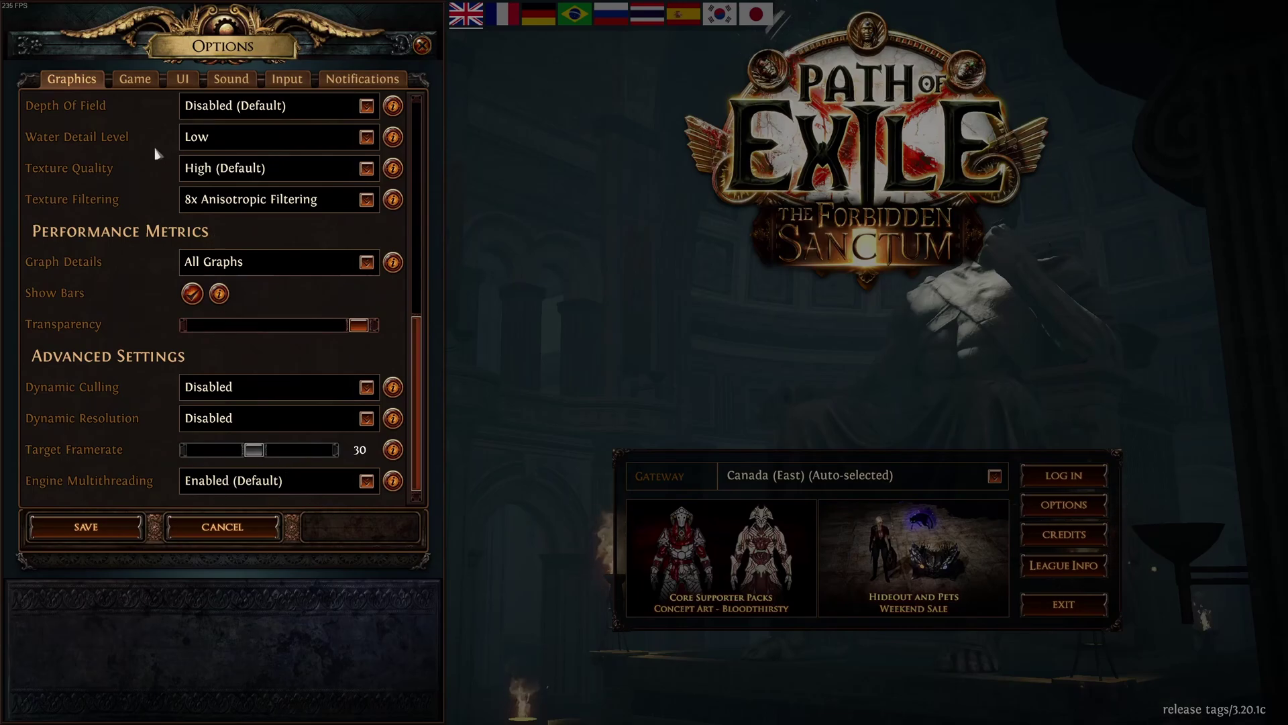
Switch to the Sound options and check that Channel Count stays at Medium.
left_click(135, 81)
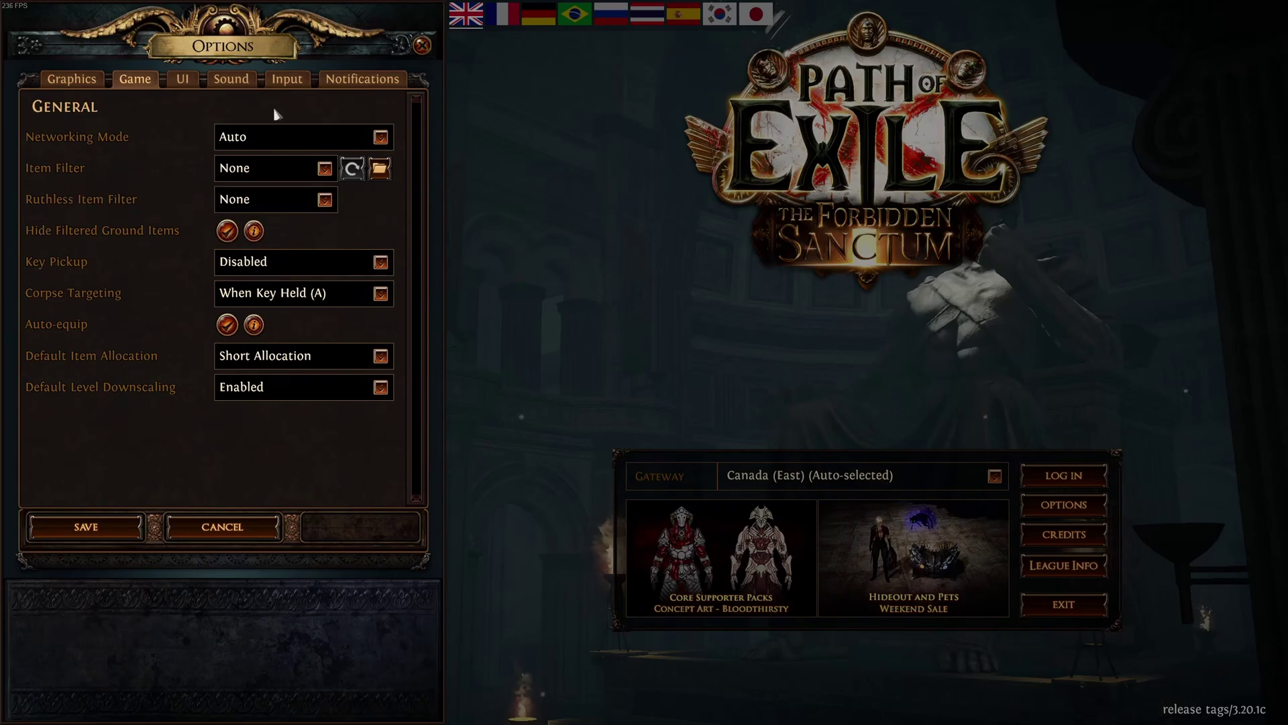
left_click(240, 82)
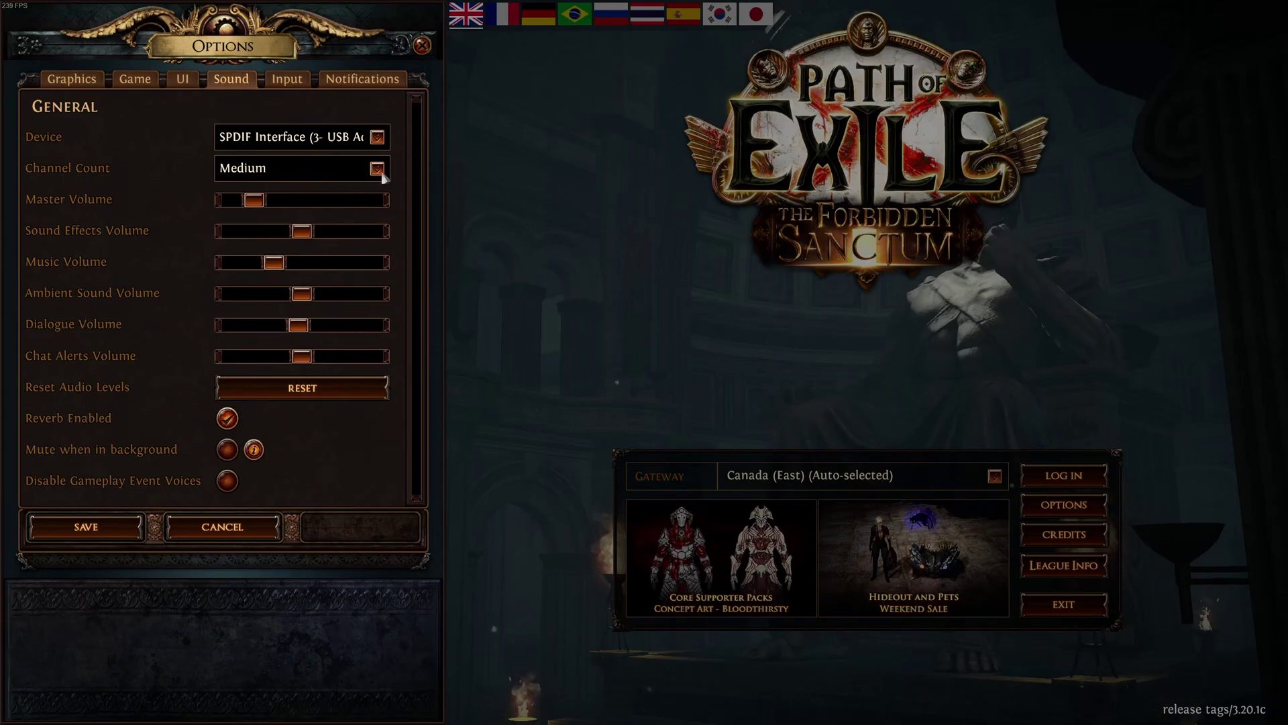
left_click(292, 173)
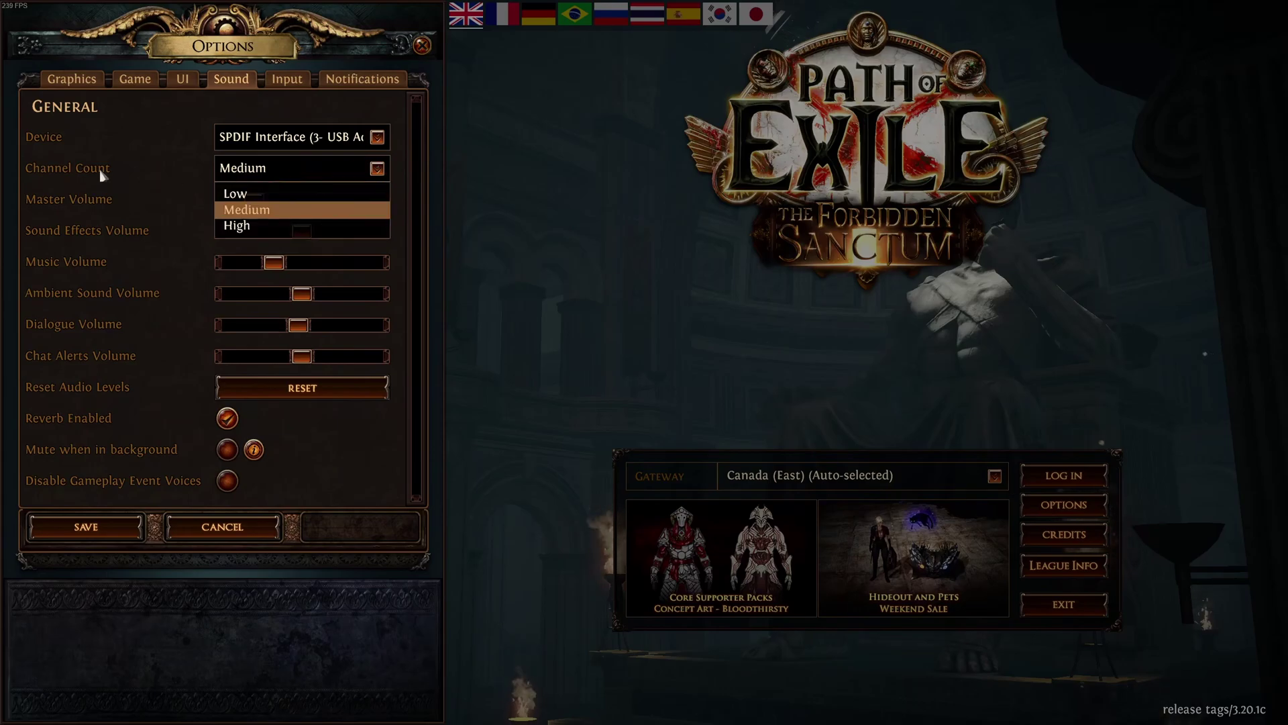